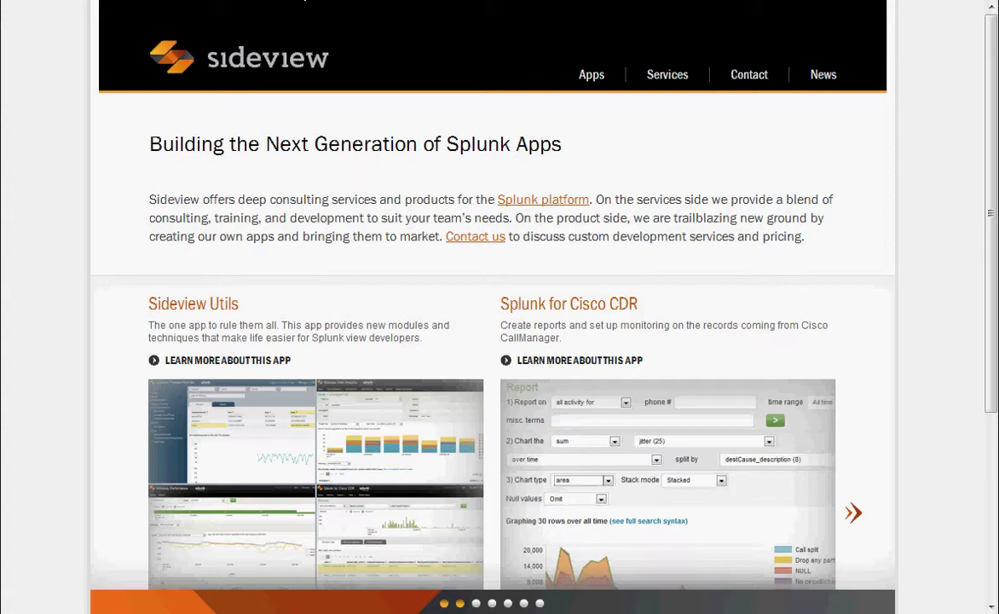
# Open the Sideview Report Builder and keep the time range at Last 30 days
pyautogui.click(312, 2)
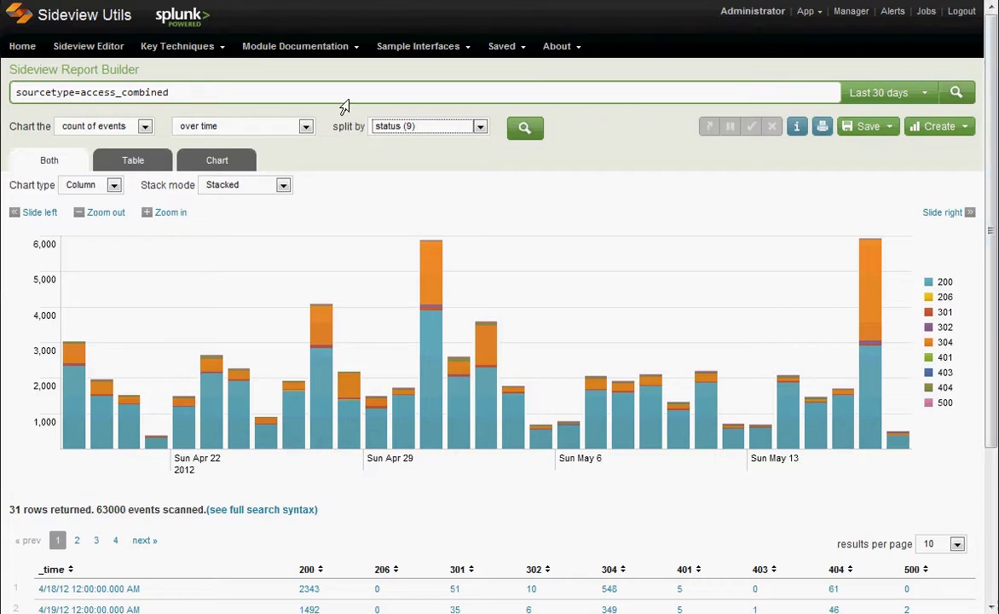
pyautogui.click(258, 92)
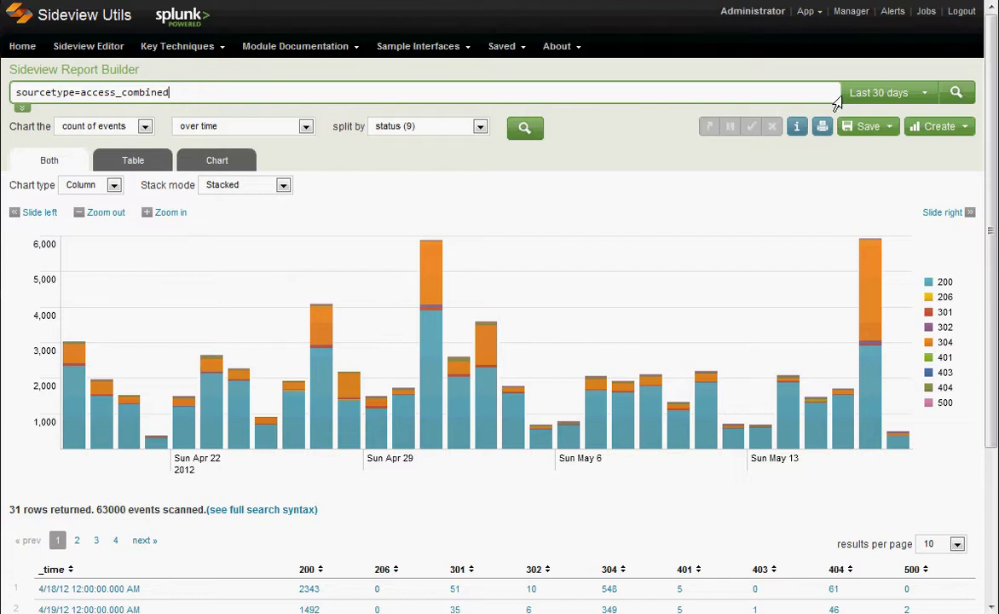
pyautogui.click(886, 94)
pyautogui.click(902, 98)
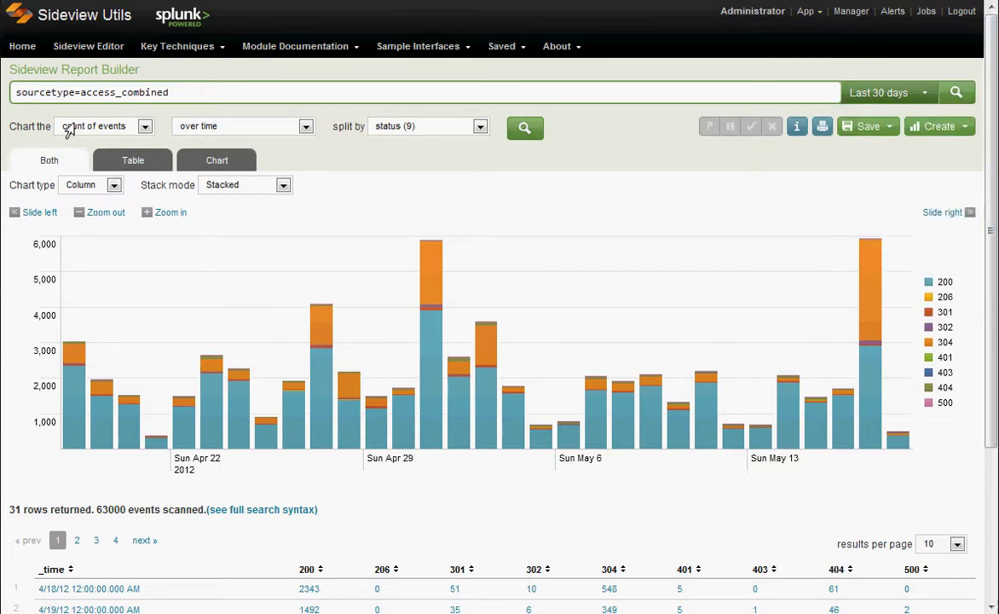
# Review the chart statistic choices and the over-field list, from over time to over date_year
pyautogui.click(122, 126)
pyautogui.click(294, 127)
pyautogui.click(294, 130)
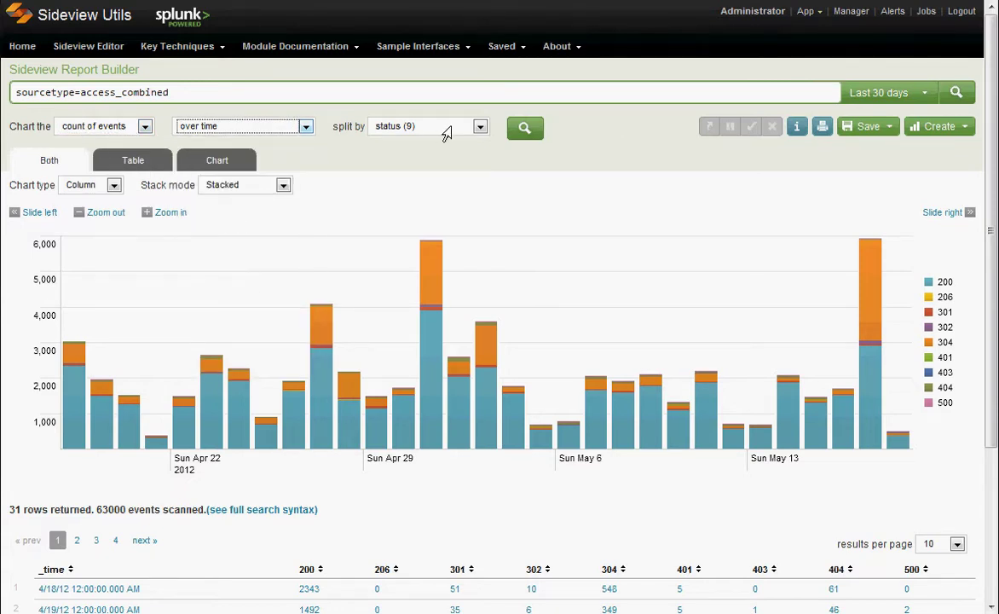
pyautogui.click(269, 98)
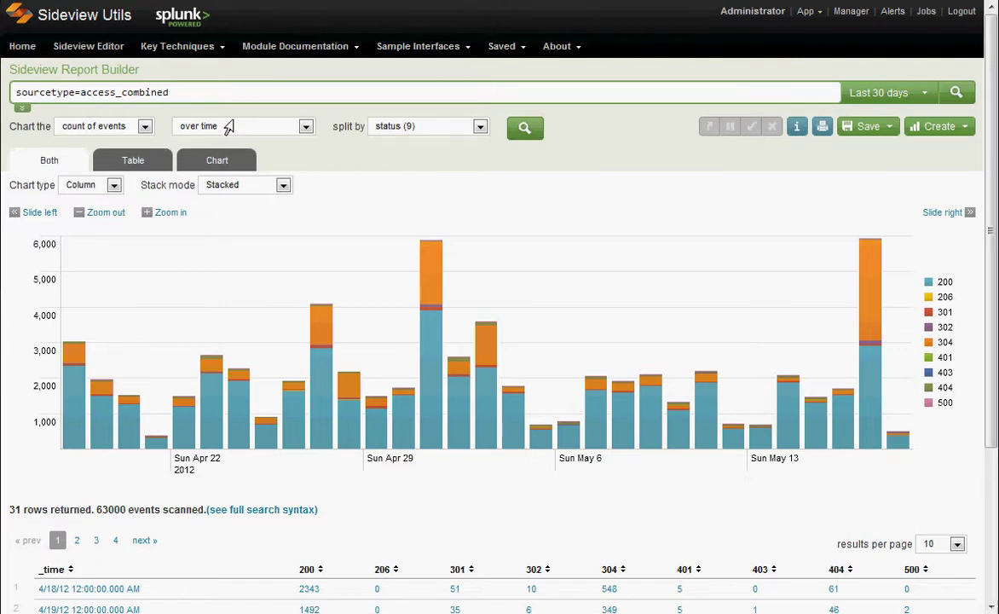
pyautogui.click(240, 126)
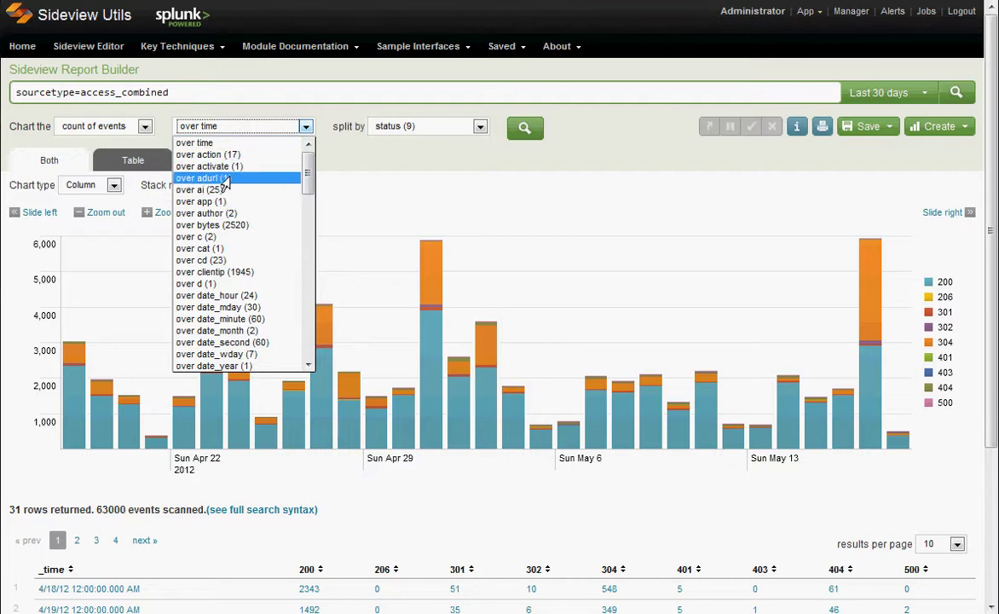
# Leave the split-by at status and review the statistic options, from count of events to percentiles
pyautogui.click(431, 130)
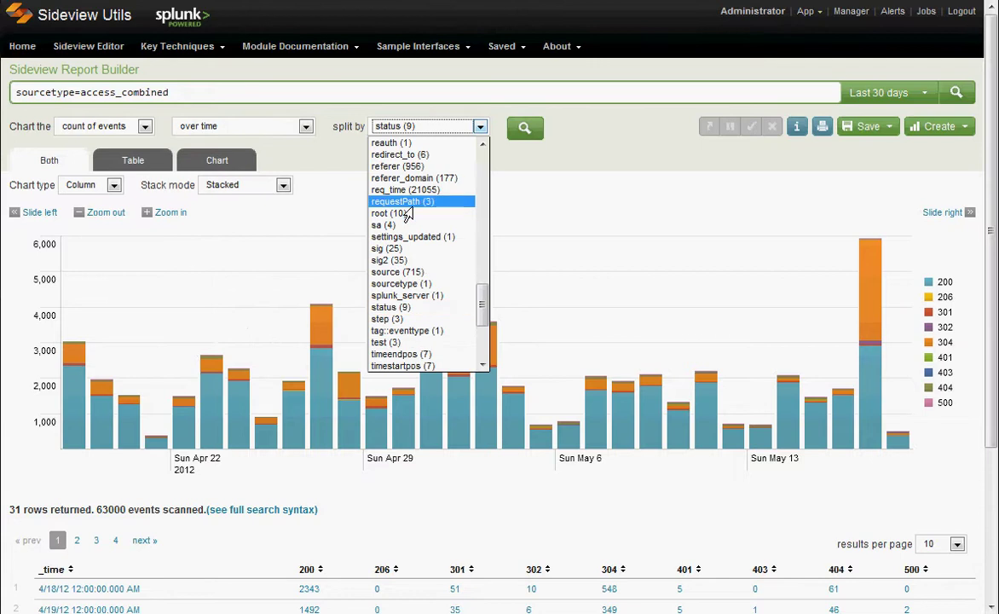
pyautogui.click(243, 128)
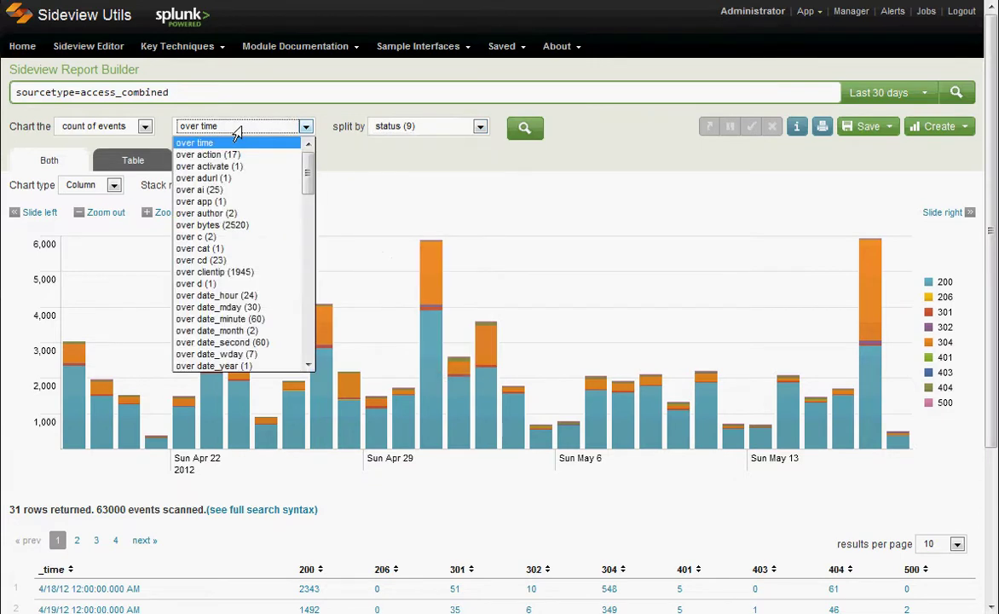
pyautogui.click(87, 128)
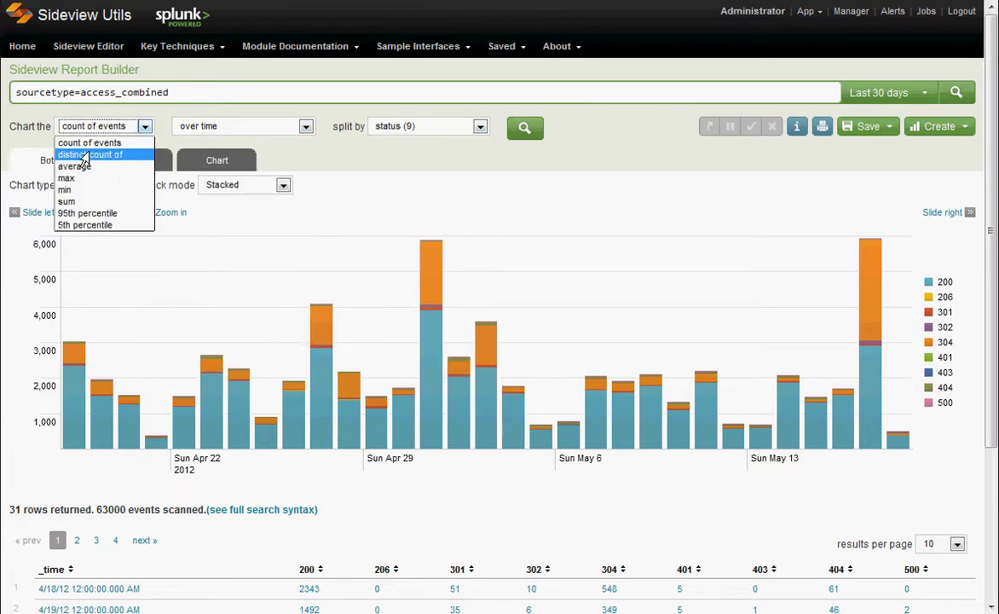
pyautogui.click(348, 117)
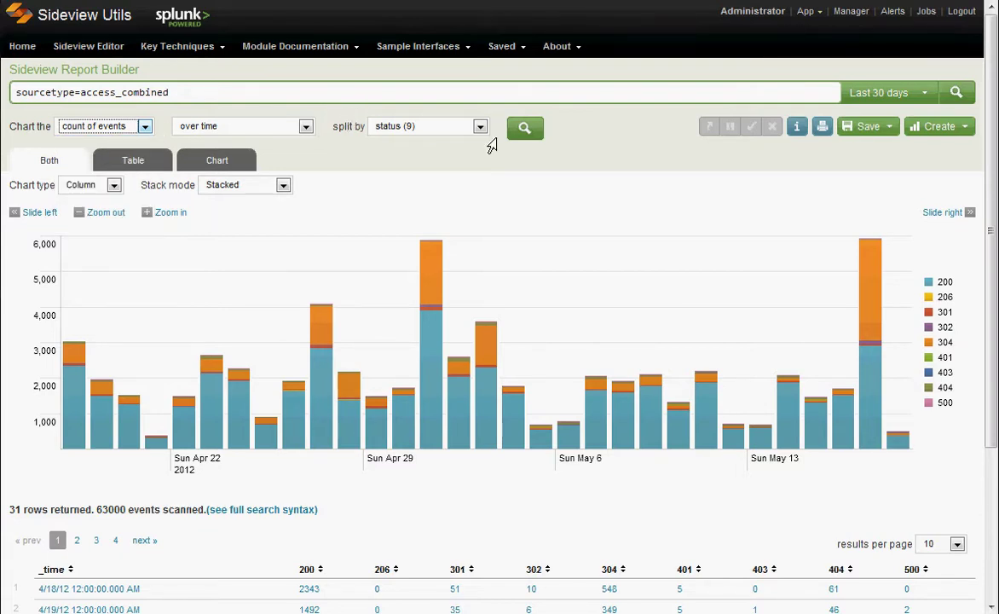
# Chart the distinct count of clientip over status (9)
pyautogui.click(124, 128)
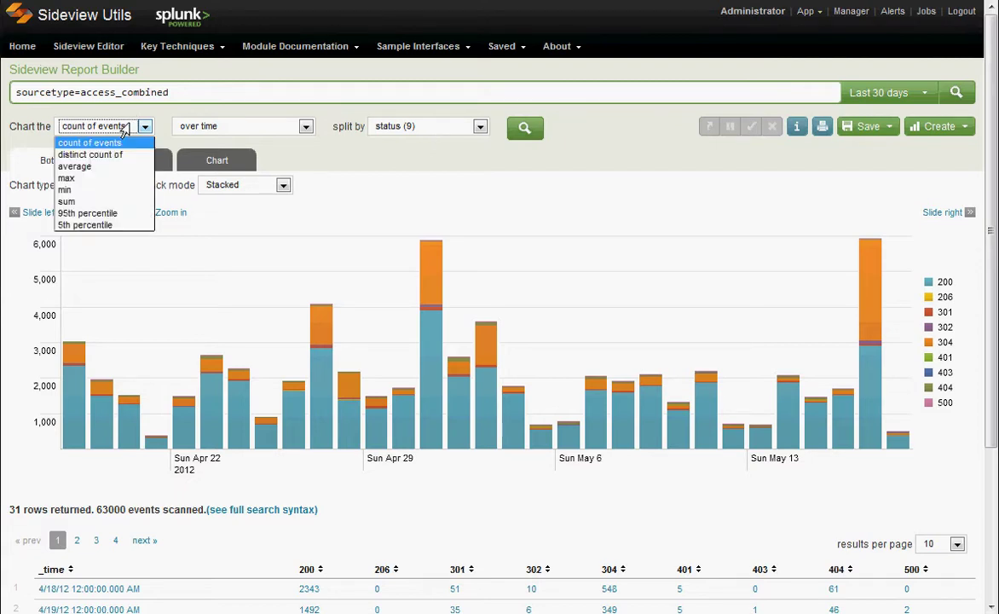
pyautogui.click(98, 156)
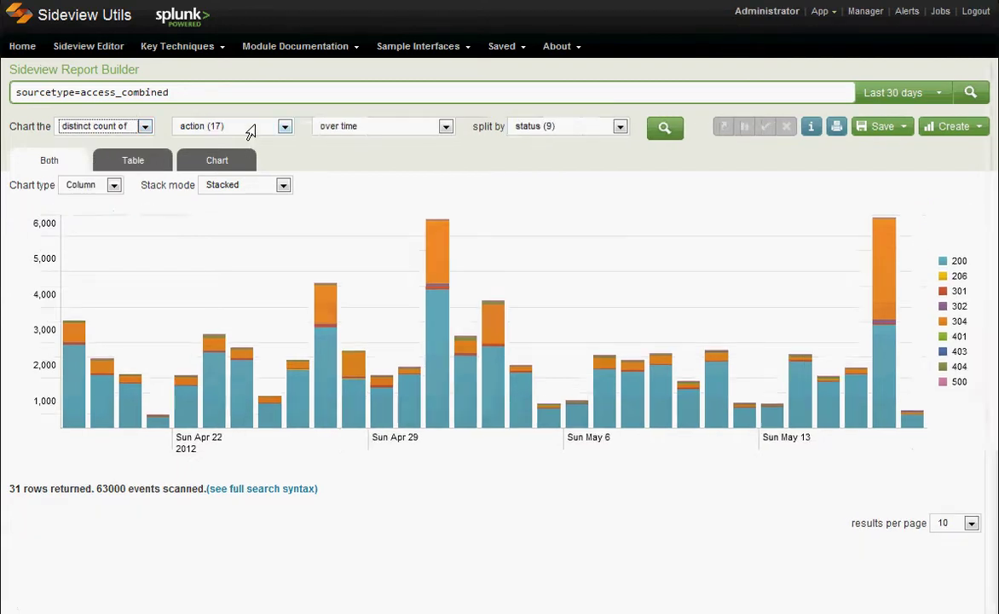
pyautogui.click(252, 128)
pyautogui.click(214, 260)
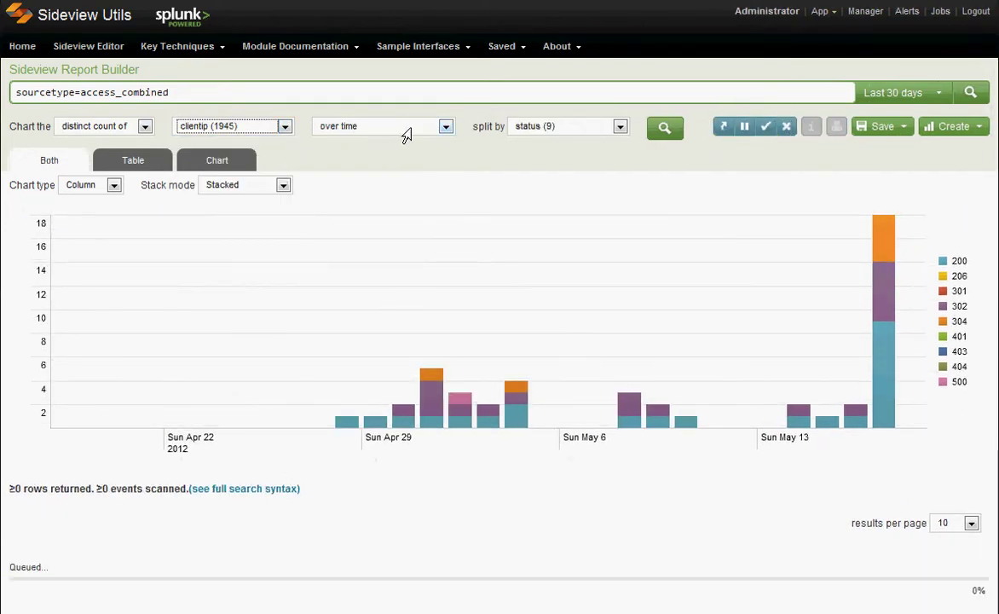
pyautogui.click(436, 126)
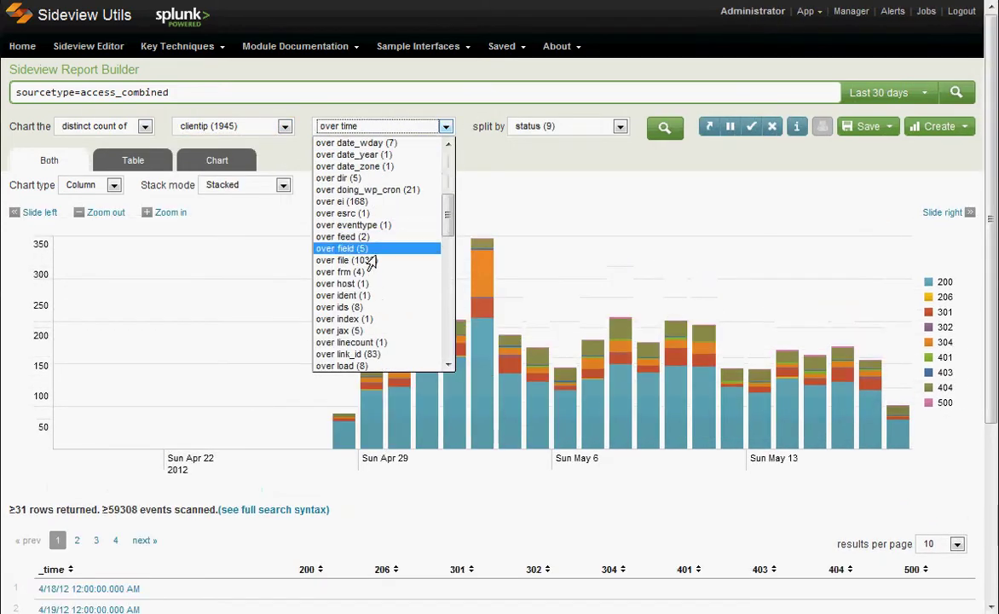
pyautogui.scroll(-15, 373, 248)
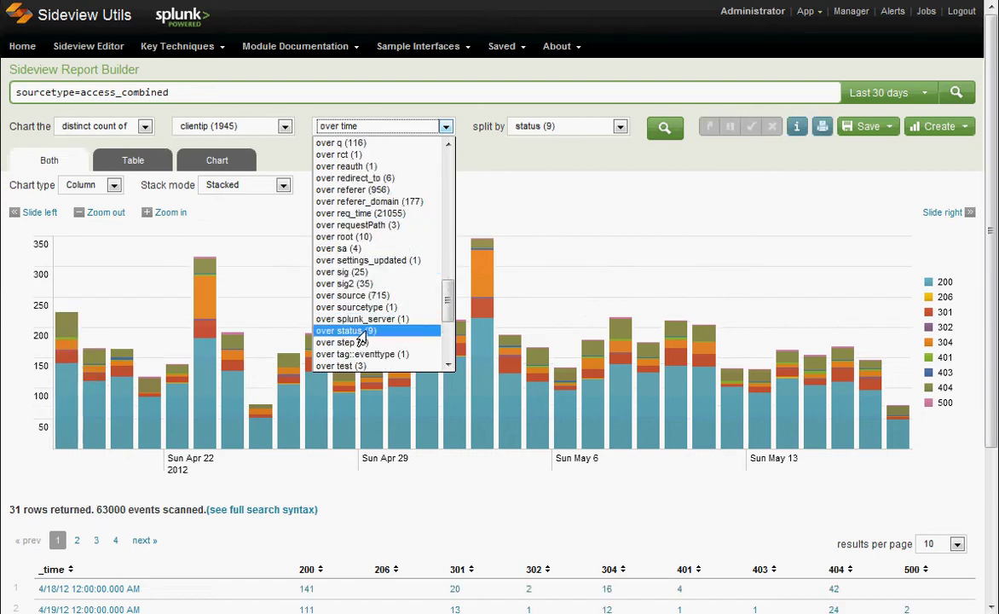
pyautogui.click(357, 331)
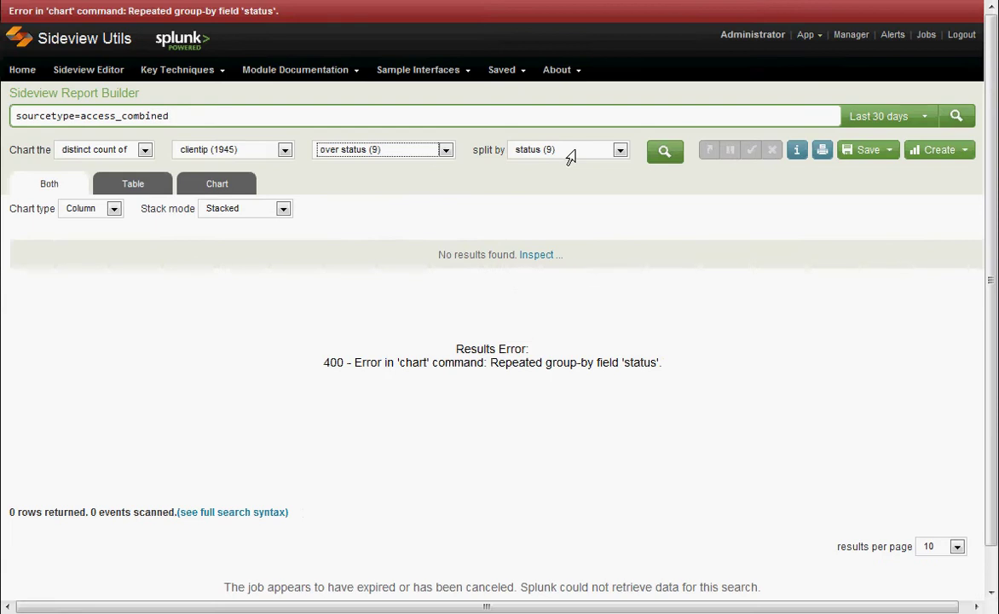
# Set split by to (none) to clear the repeated group-by error
pyautogui.click(564, 156)
pyautogui.click(566, 156)
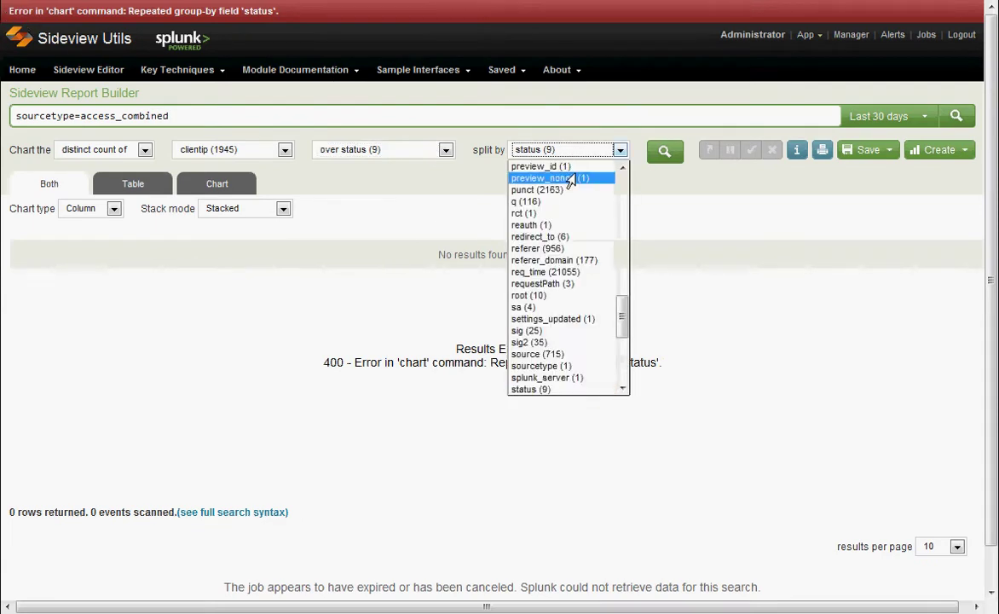
pyautogui.scroll(10, 573, 204)
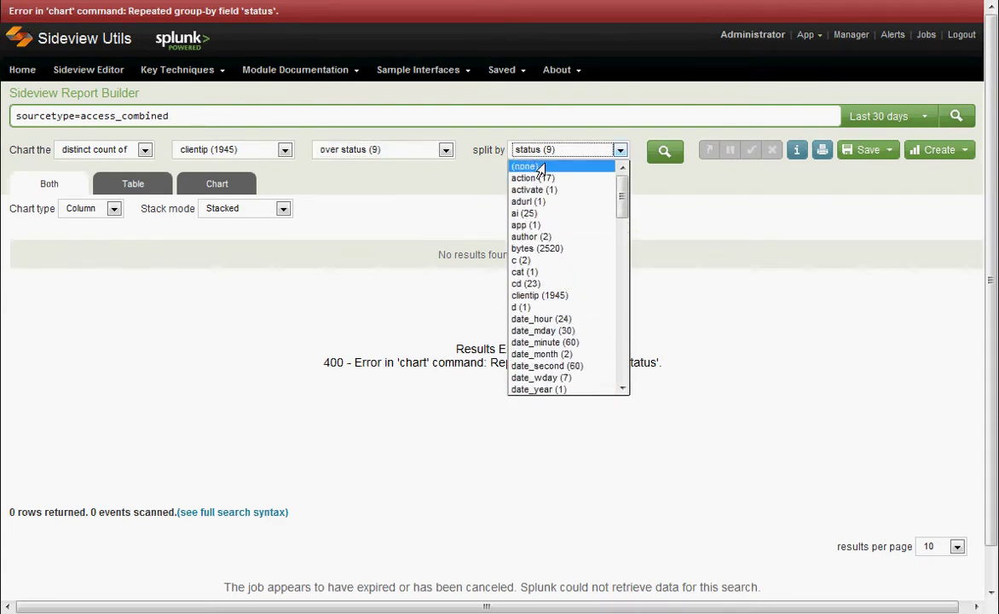
pyautogui.click(550, 167)
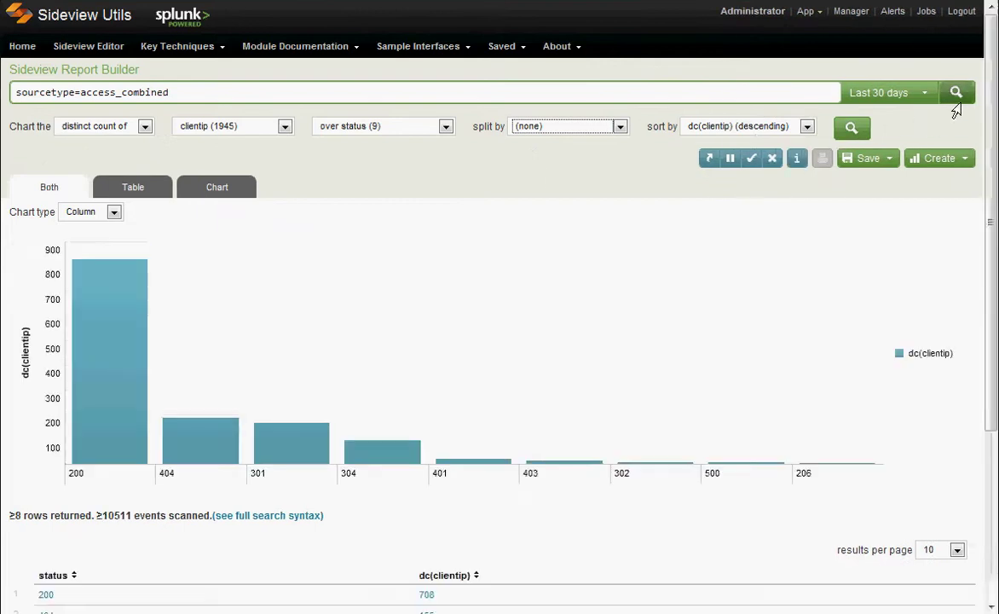
# Limit the report to Last 7 days and draw the distinct clientip counts as a Bar chart
pyautogui.click(909, 93)
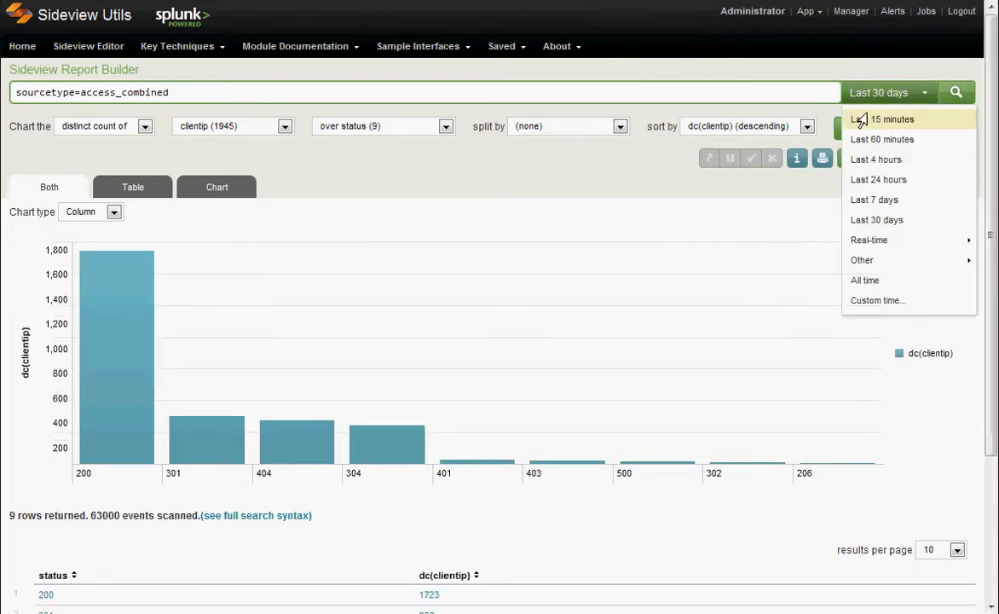
pyautogui.click(873, 200)
pyautogui.click(85, 211)
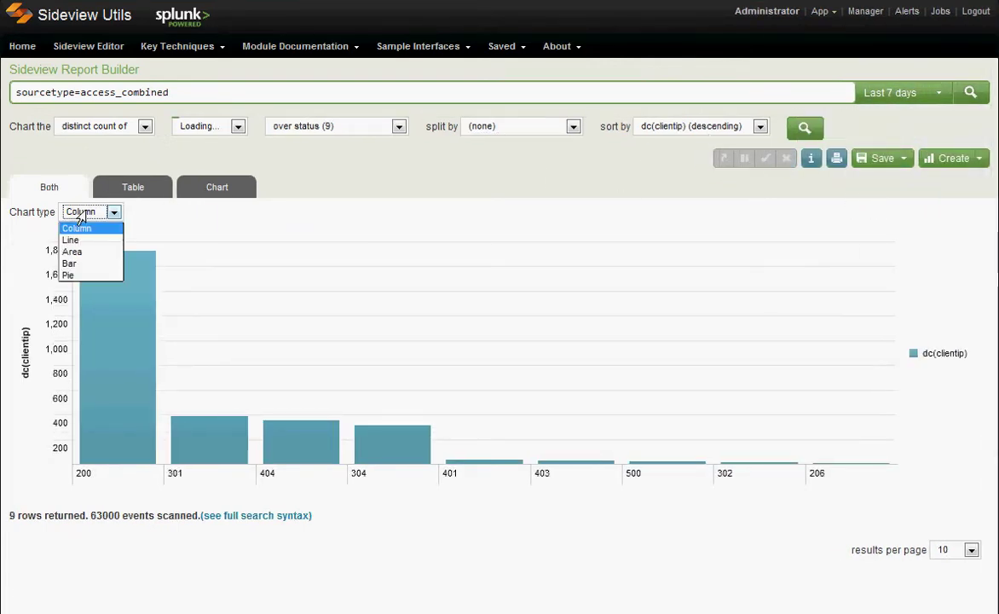
pyautogui.click(75, 266)
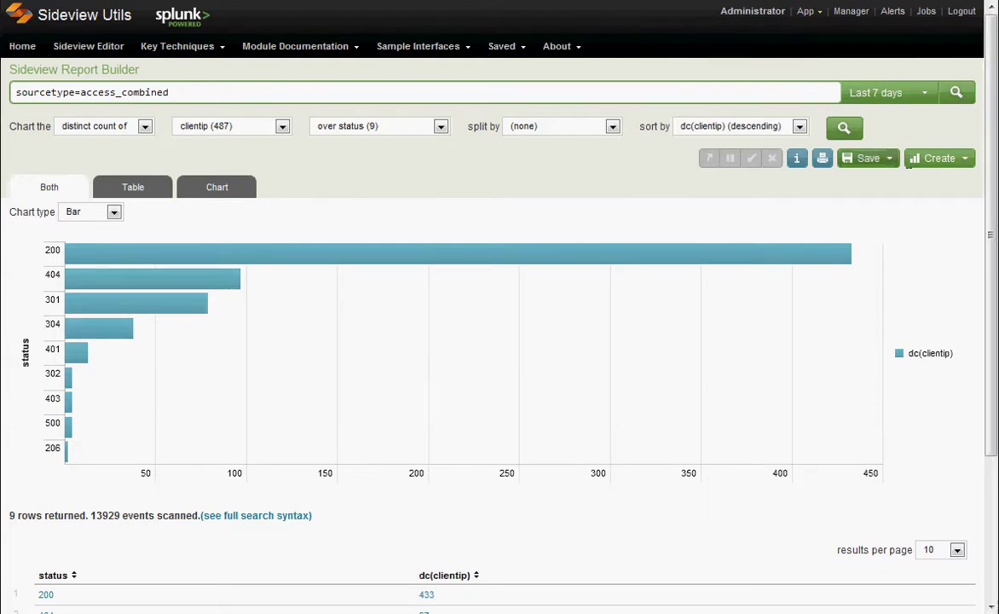
pyautogui.moveTo(946, 159)
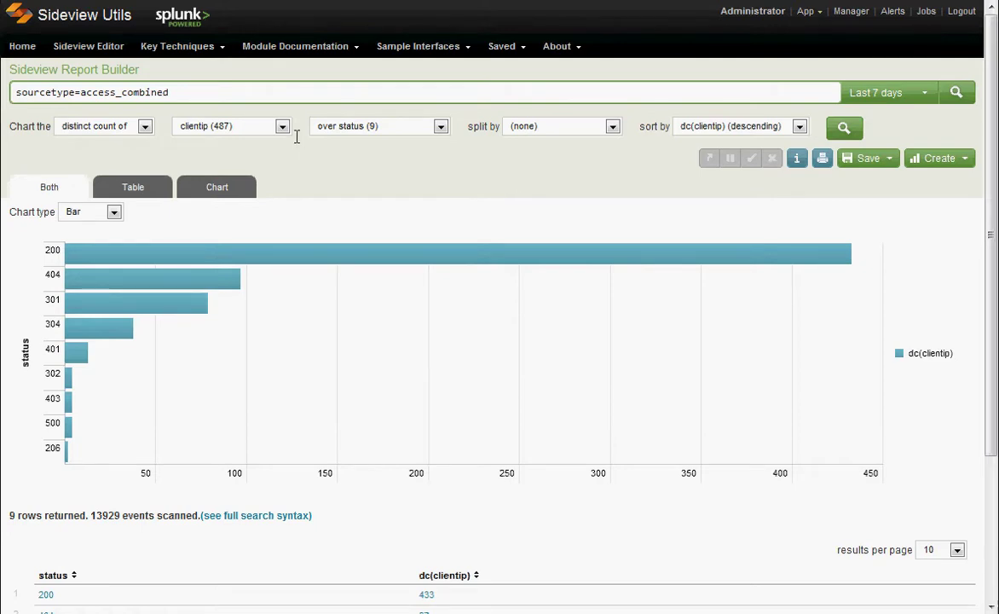
pyautogui.moveTo(207, 89); pyautogui.dragTo(38, 92)
# Drill down into the status 206 events from the chart
pyautogui.click(391, 155)
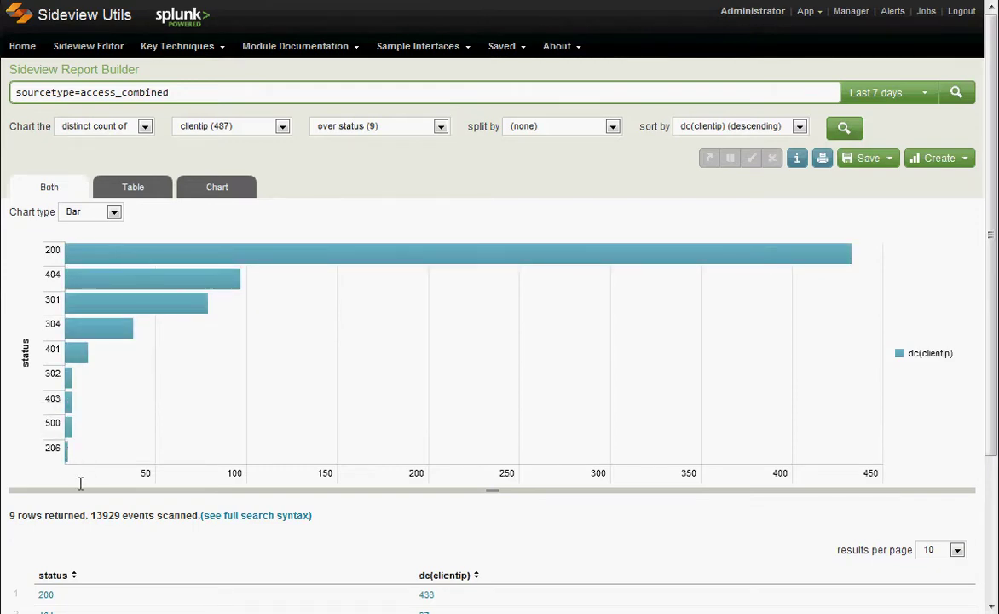
pyautogui.moveTo(68, 452)
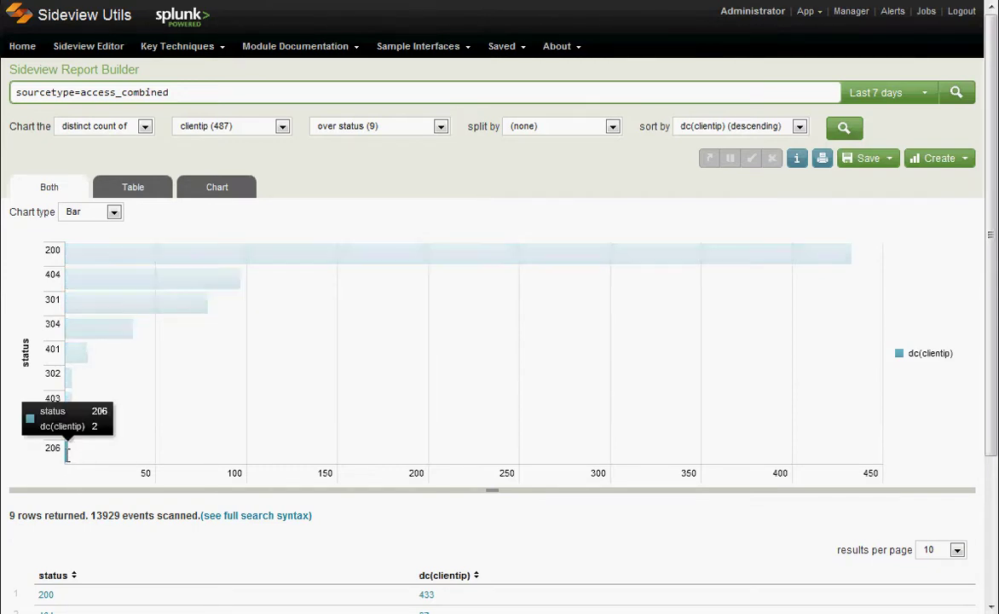
pyautogui.click(67, 453)
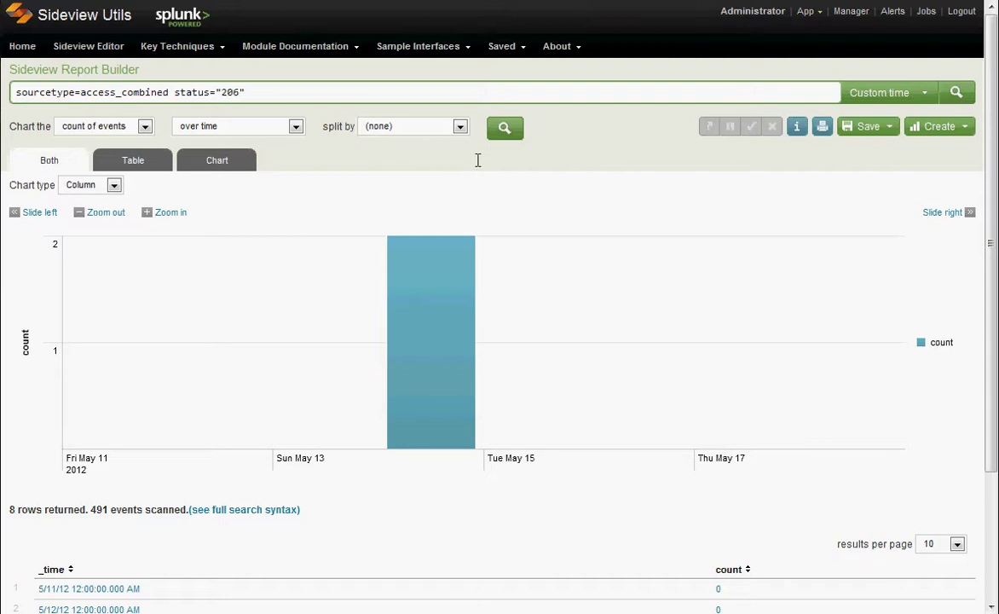
# Chart the status 206 event counts over file for the last 30 days
pyautogui.click(285, 126)
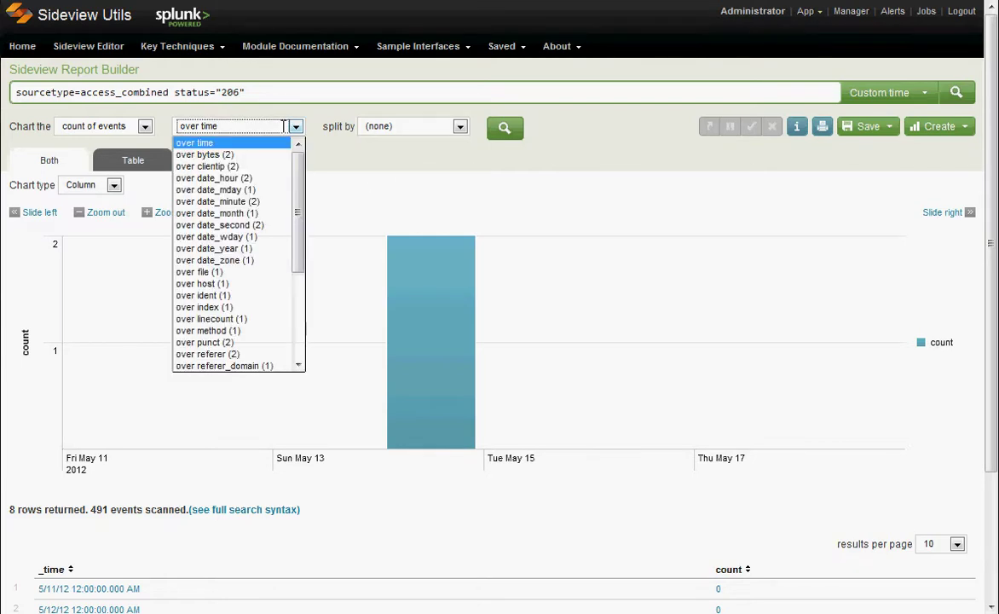
pyautogui.click(228, 271)
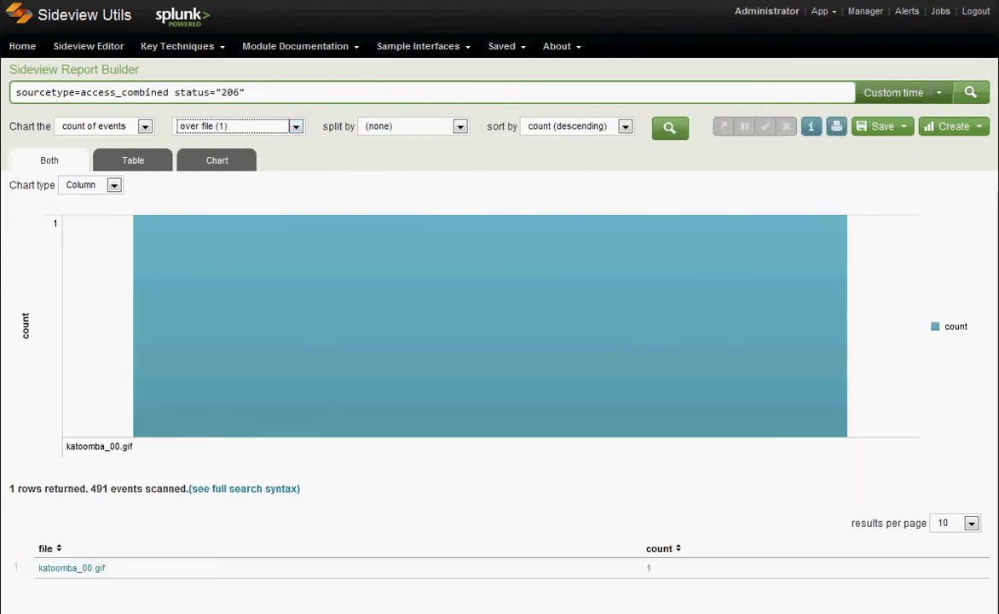
pyautogui.click(930, 96)
pyautogui.click(903, 219)
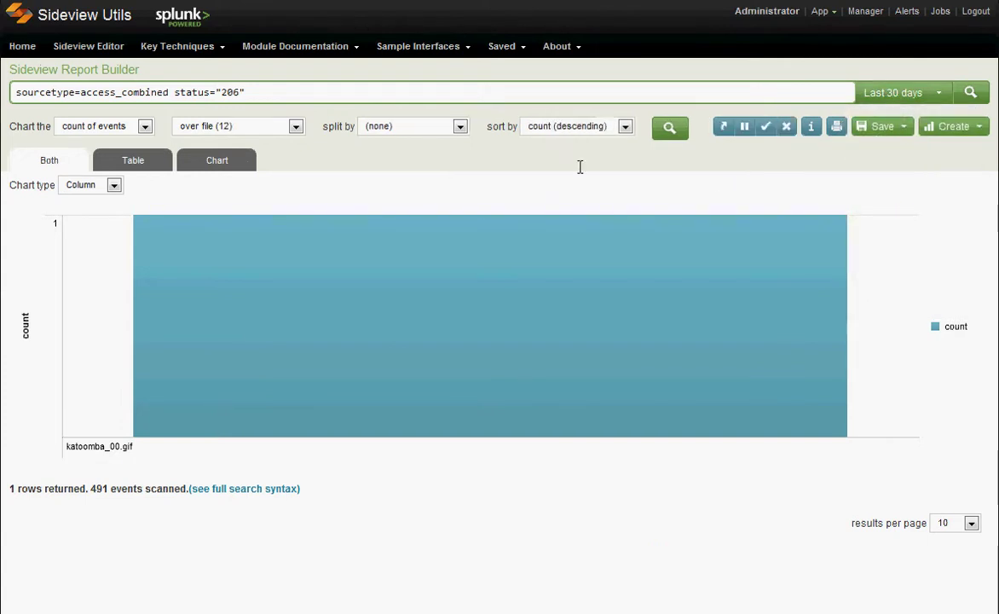
pyautogui.click(85, 184)
# Keep Column chart type and show only the table of status 206 events per file
pyautogui.click(89, 185)
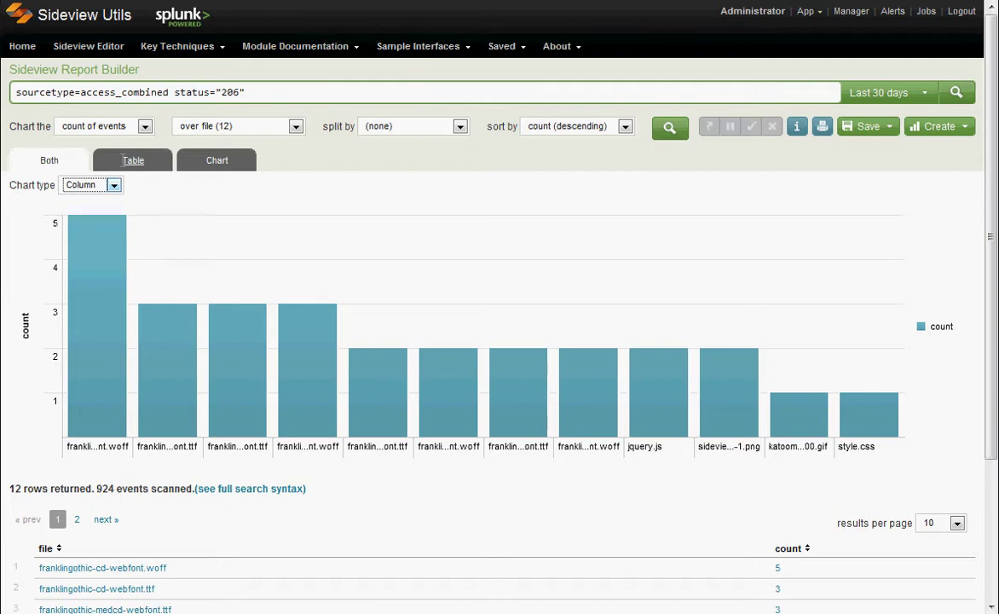
pyautogui.click(133, 160)
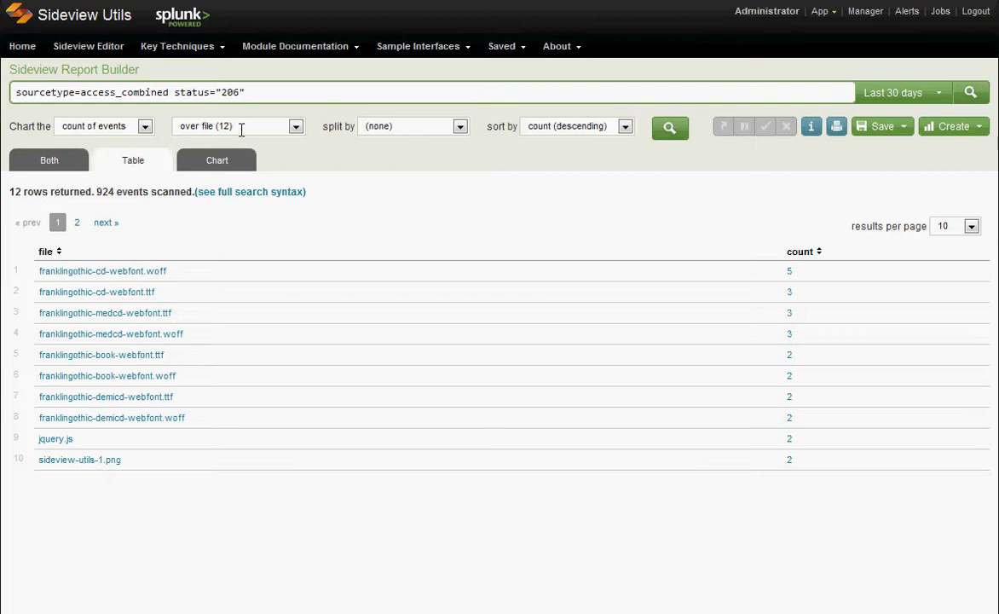
pyautogui.click(437, 128)
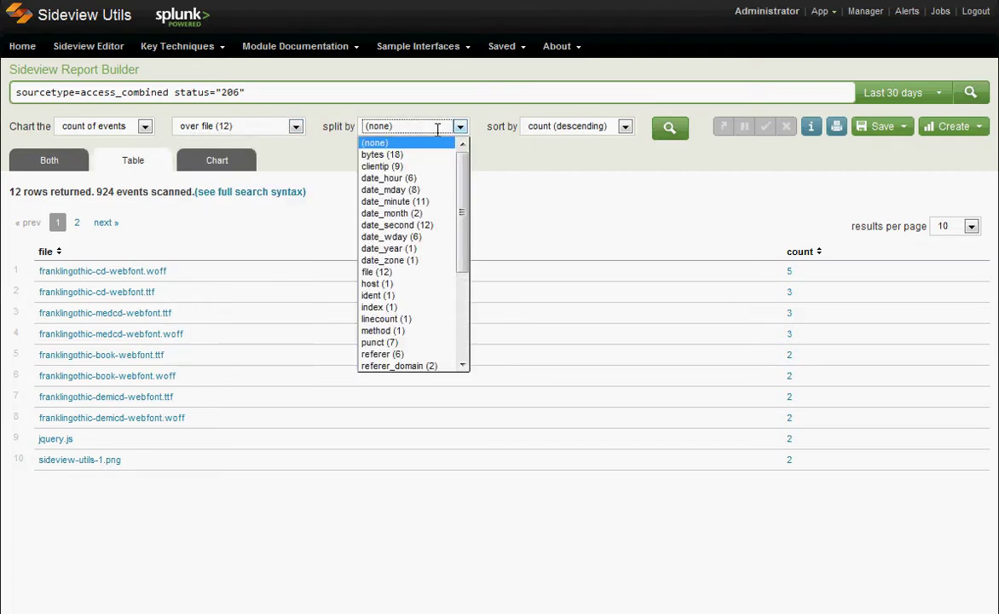
# Close the split-by list leaving the distinct clientip bar chart over status unchanged
pyautogui.click(553, 171)
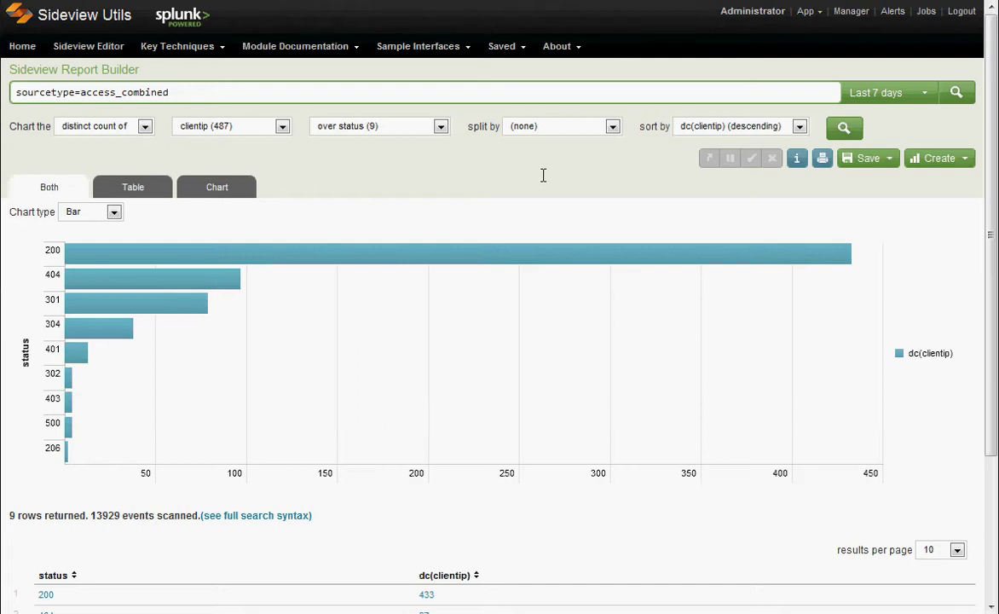
pyautogui.click(868, 158)
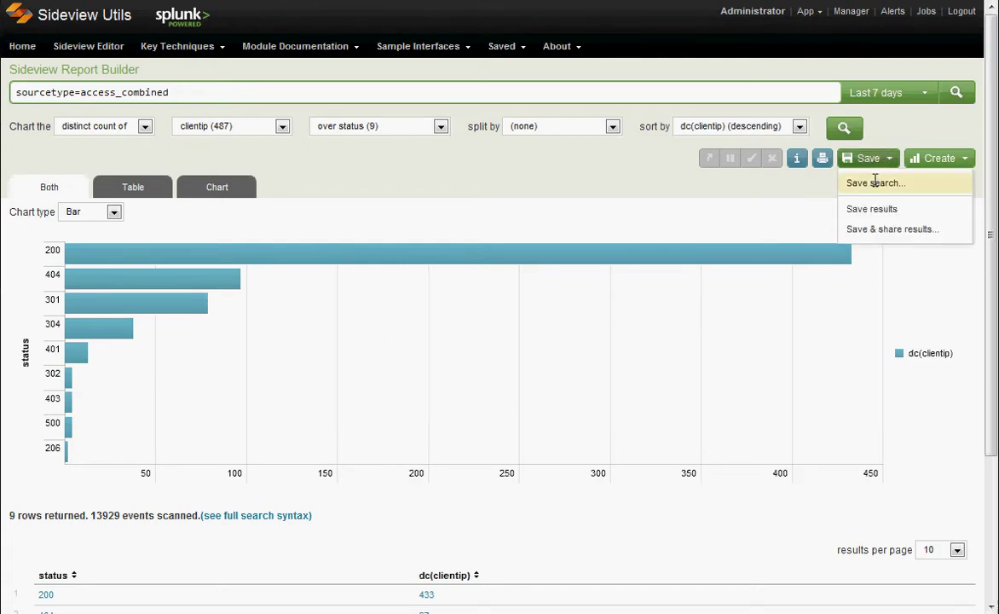
pyautogui.click(937, 158)
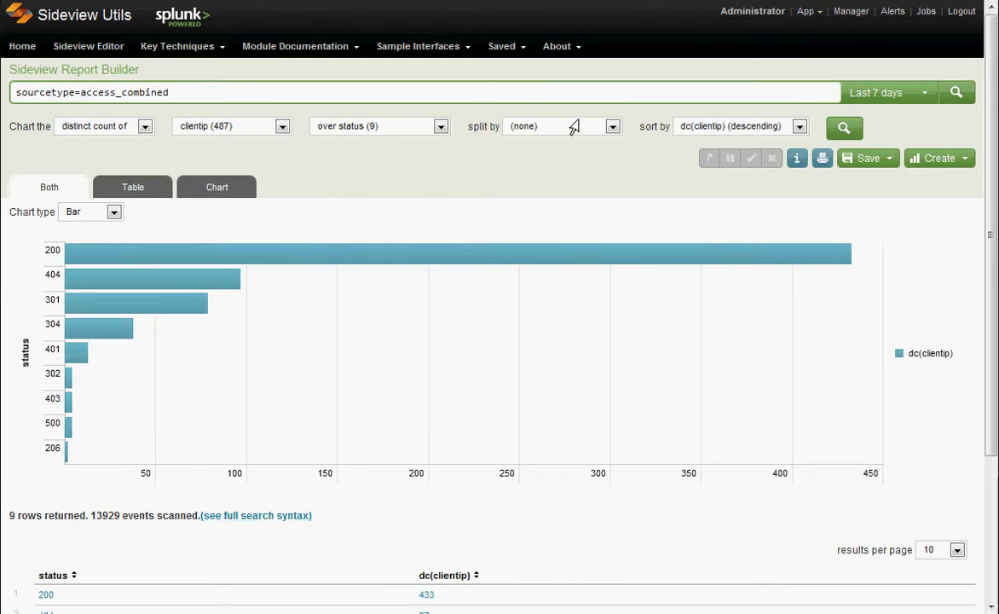
pyautogui.click(262, 520)
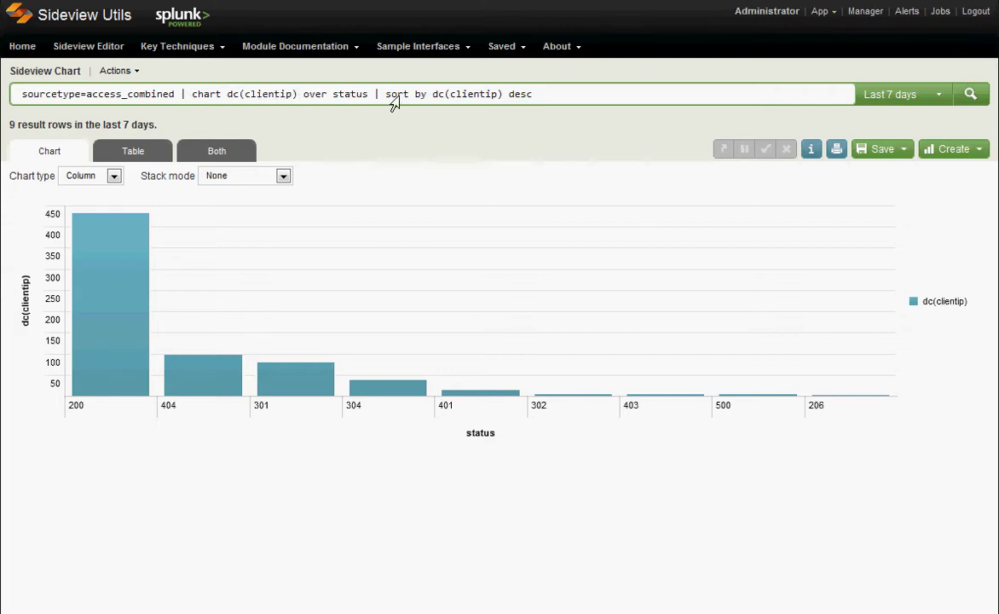
pyautogui.moveTo(553, 98); pyautogui.dragTo(185, 101)
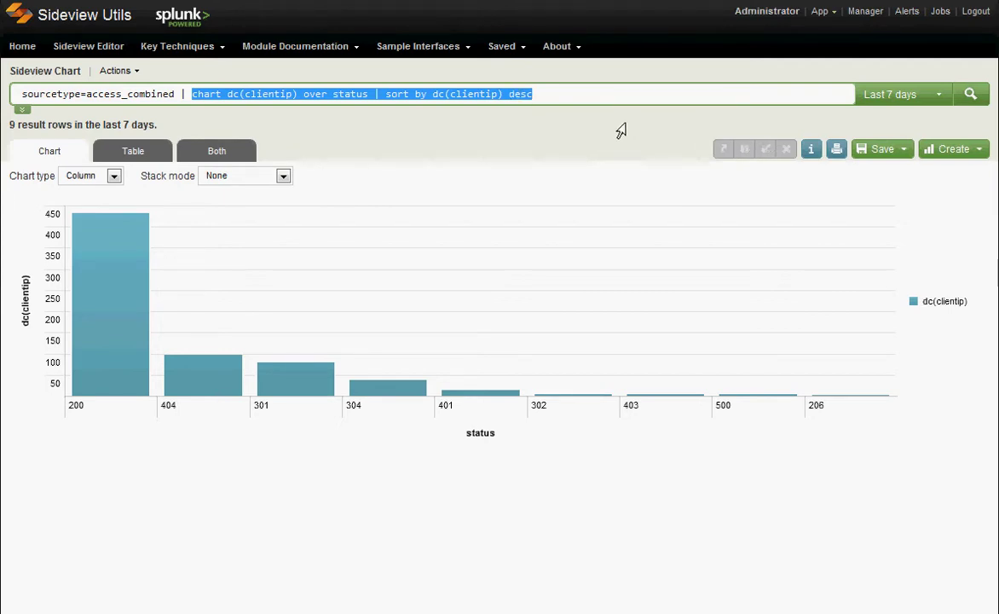
pyautogui.hotkey('alt', 'Left')
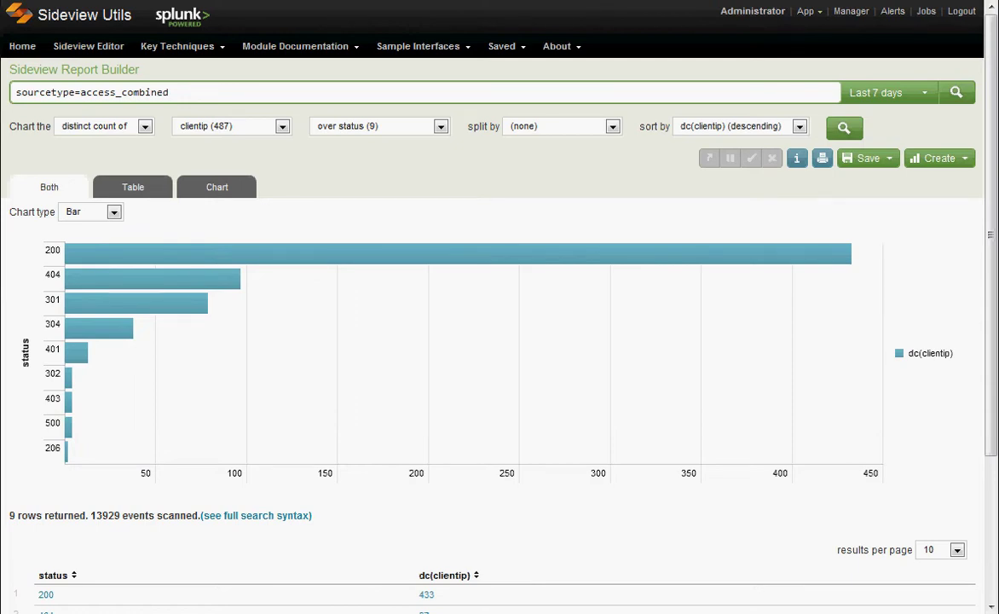
# Append '| lookup geoip clientip' to the search and rerun it
pyautogui.click(293, 95)
pyautogui.write('| lookup geoip clientip')
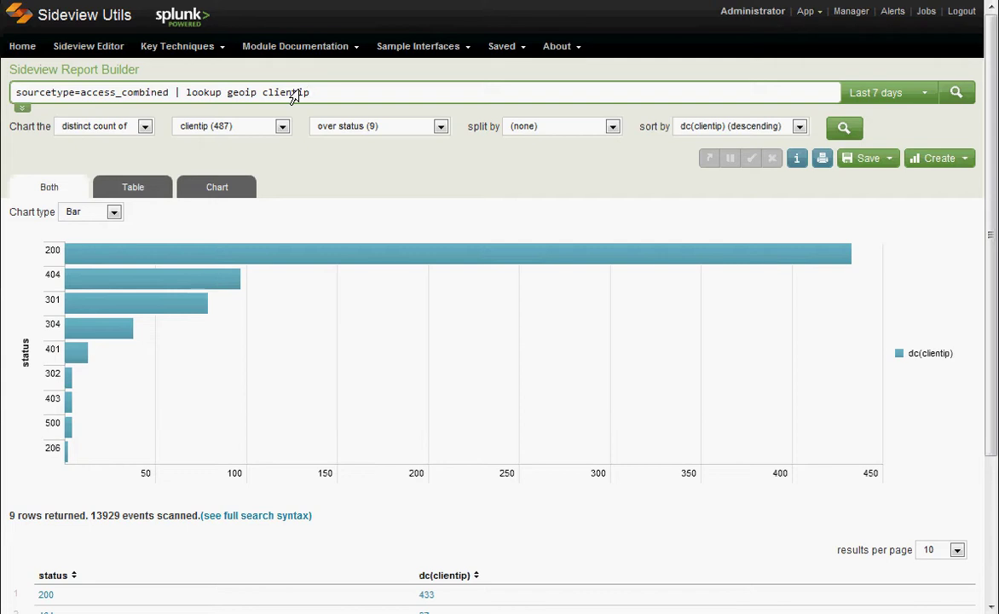
pyautogui.click(957, 92)
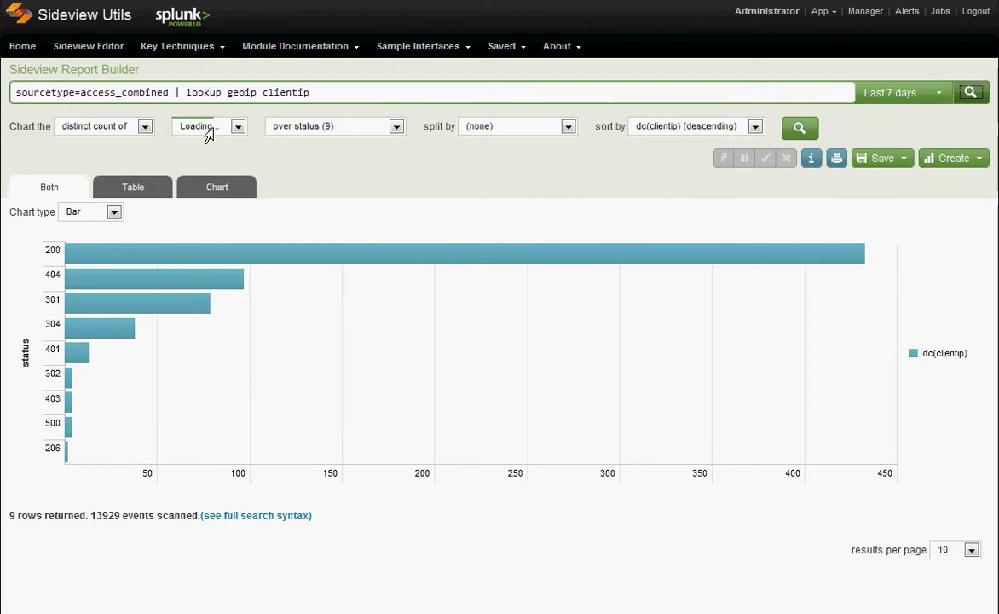
# Switch the statistic from distinct count of to count of events
pyautogui.click(230, 128)
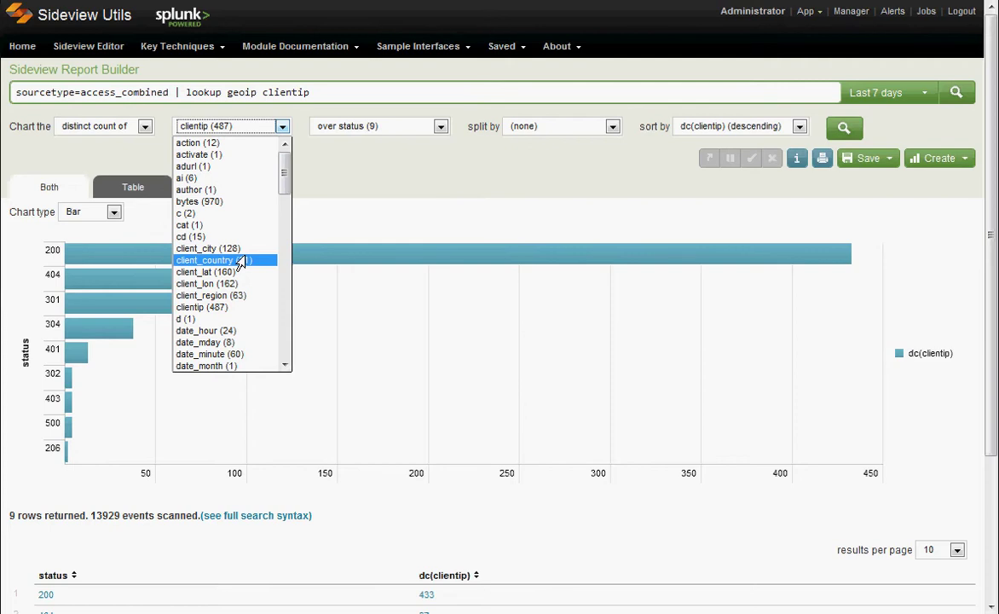
pyautogui.click(125, 128)
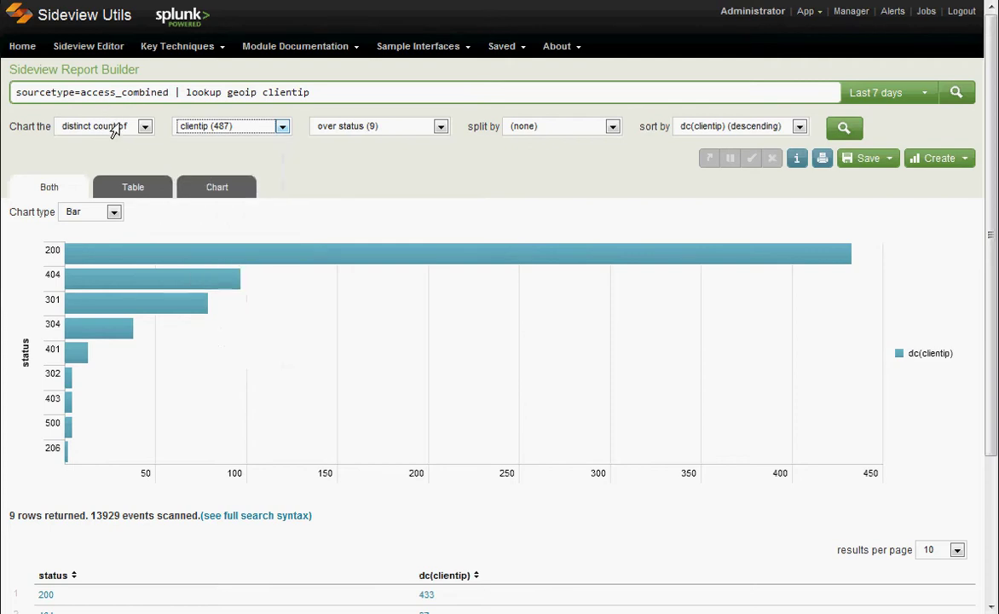
pyautogui.click(126, 128)
pyautogui.click(81, 136)
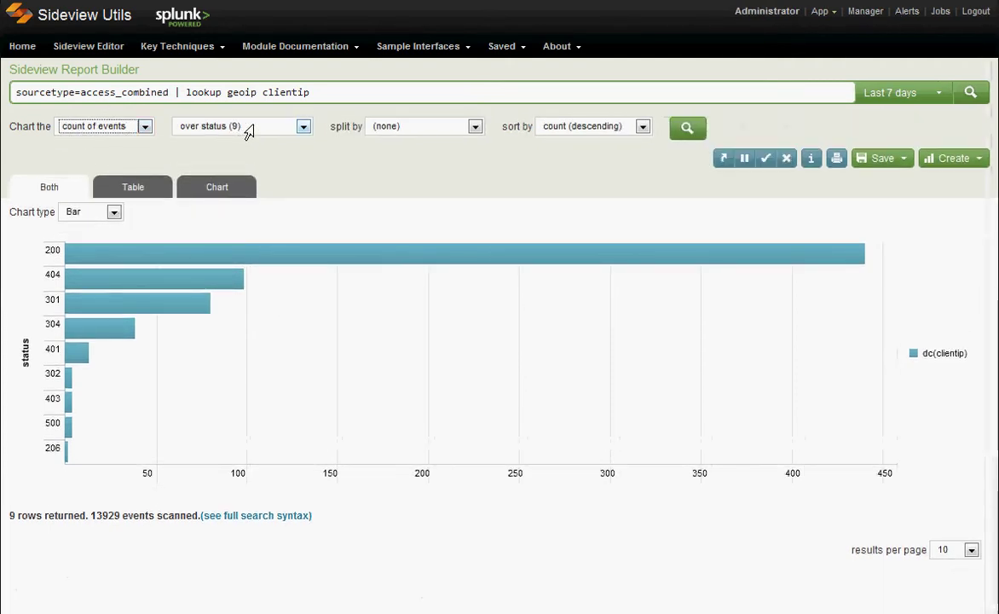
# Chart event counts over time split by client_country
pyautogui.click(247, 128)
pyautogui.scroll(10, 243, 175)
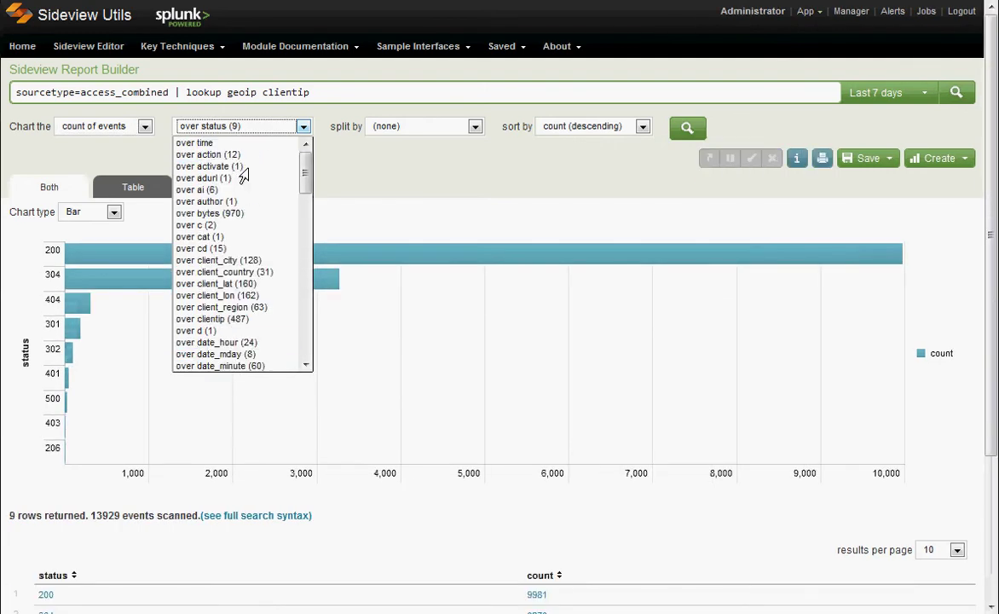
pyautogui.press('Escape')
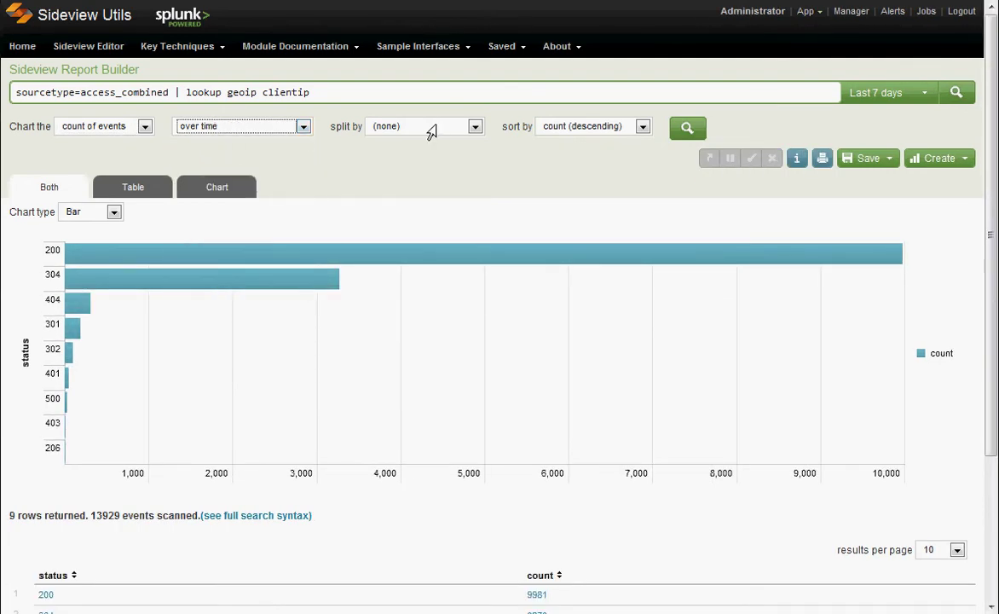
pyautogui.click(430, 128)
pyautogui.click(424, 269)
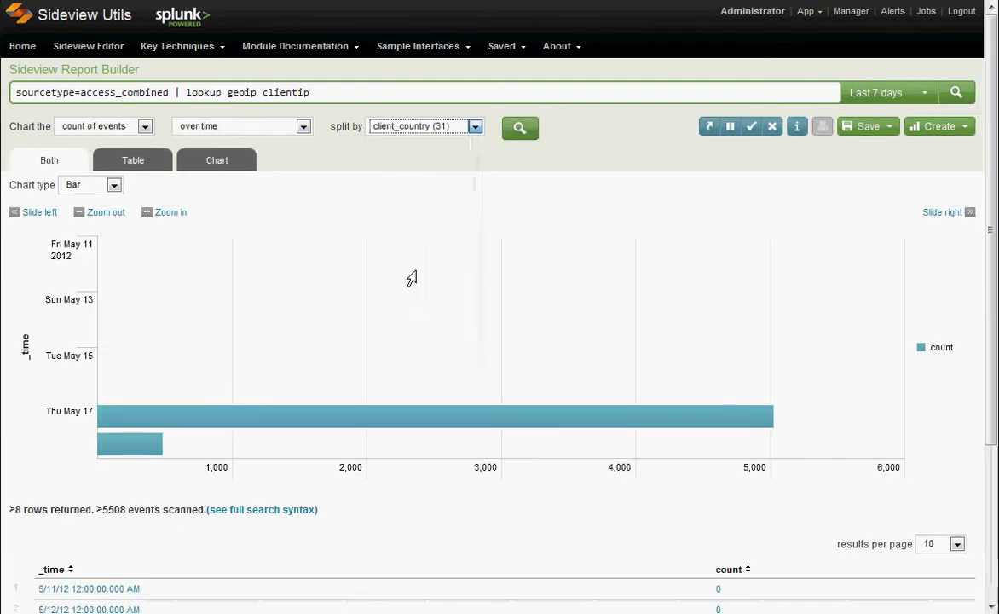
# Switch to stacked columns and chart over client_country, producing the repeated group-by error
pyautogui.click(88, 185)
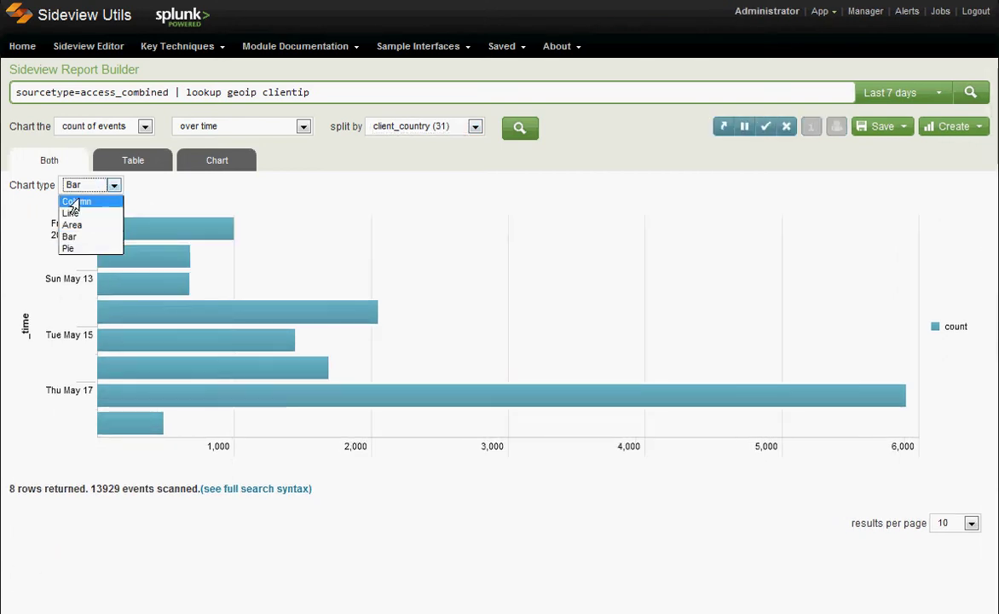
pyautogui.click(74, 202)
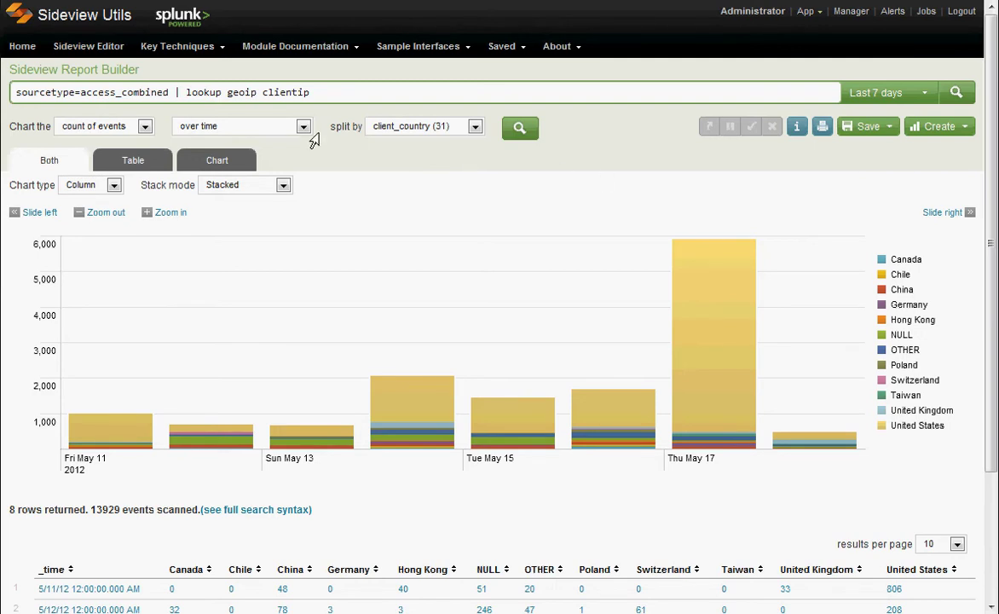
pyautogui.click(219, 125)
pyautogui.click(253, 273)
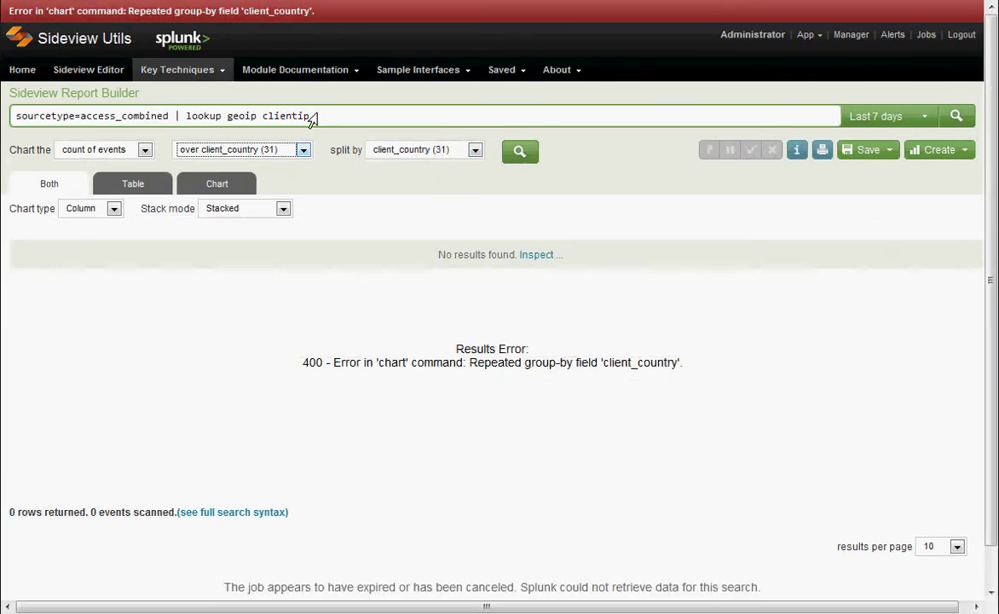
# Split the client_country counts by client_city (128) and display them as stacked bars
pyautogui.click(392, 148)
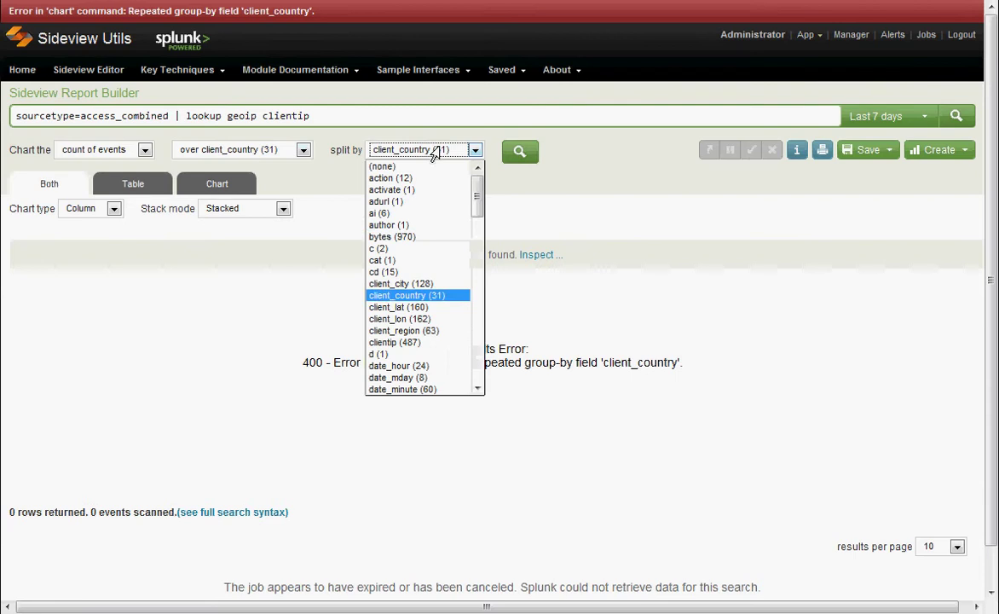
pyautogui.click(432, 291)
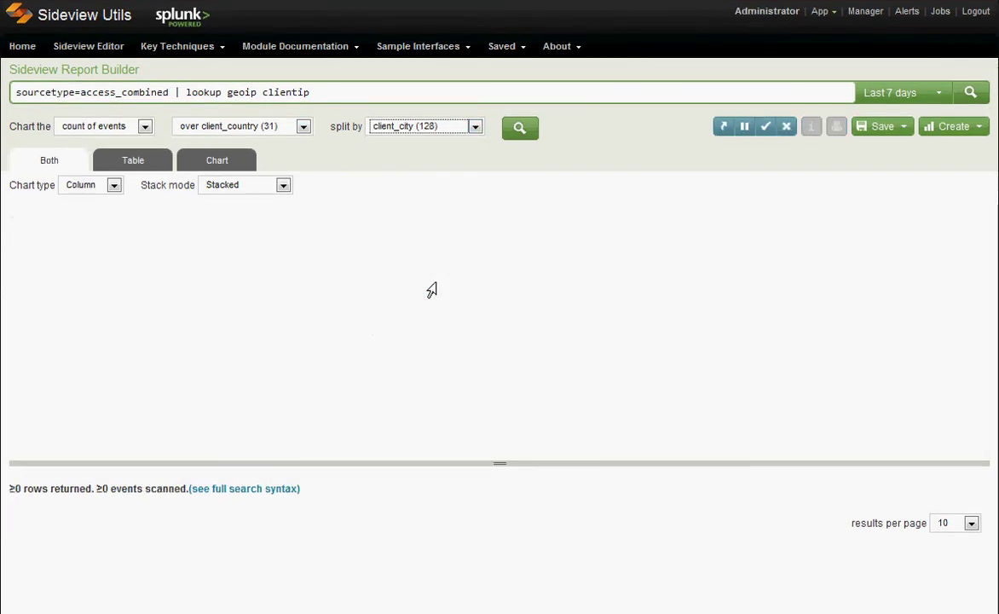
pyautogui.click(79, 185)
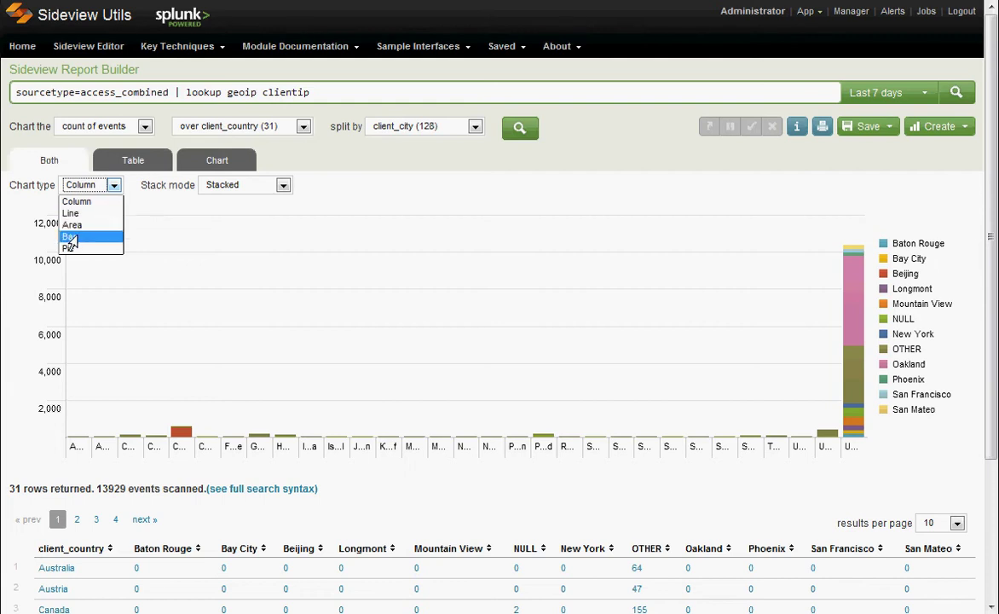
pyautogui.click(73, 237)
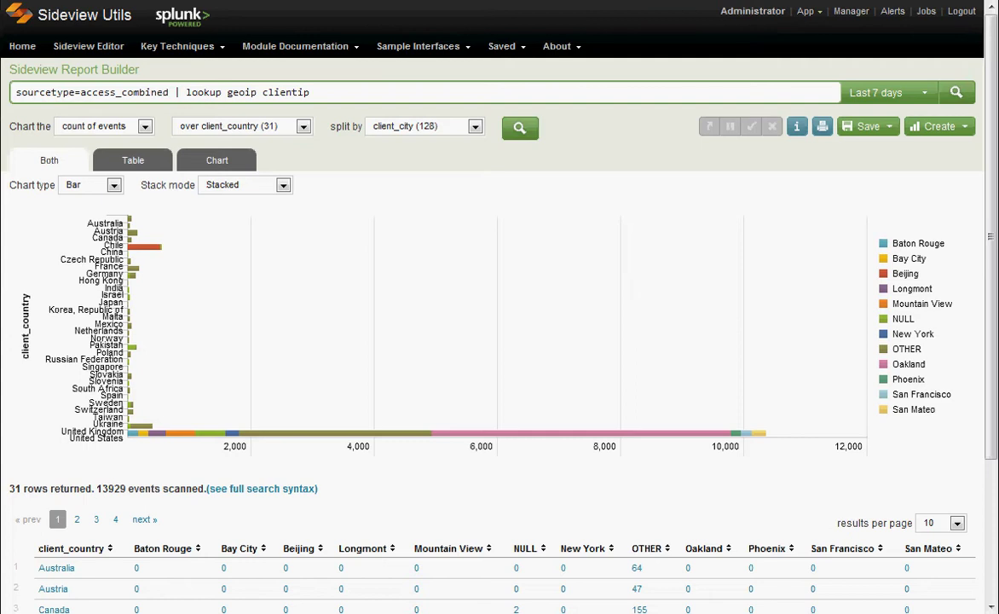
pyautogui.click(352, 92)
# Insert '| transaction clientip, useragent' right after sourcetype=access_combined in the search
pyautogui.click(170, 93)
pyautogui.write('| transaction clientip, useragent |')
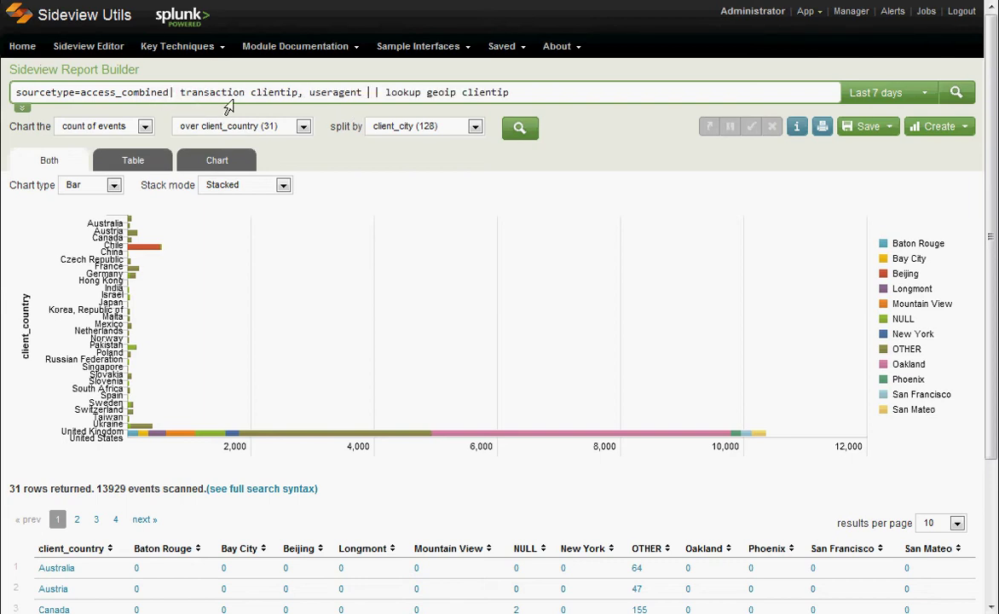
pyautogui.click(170, 92)
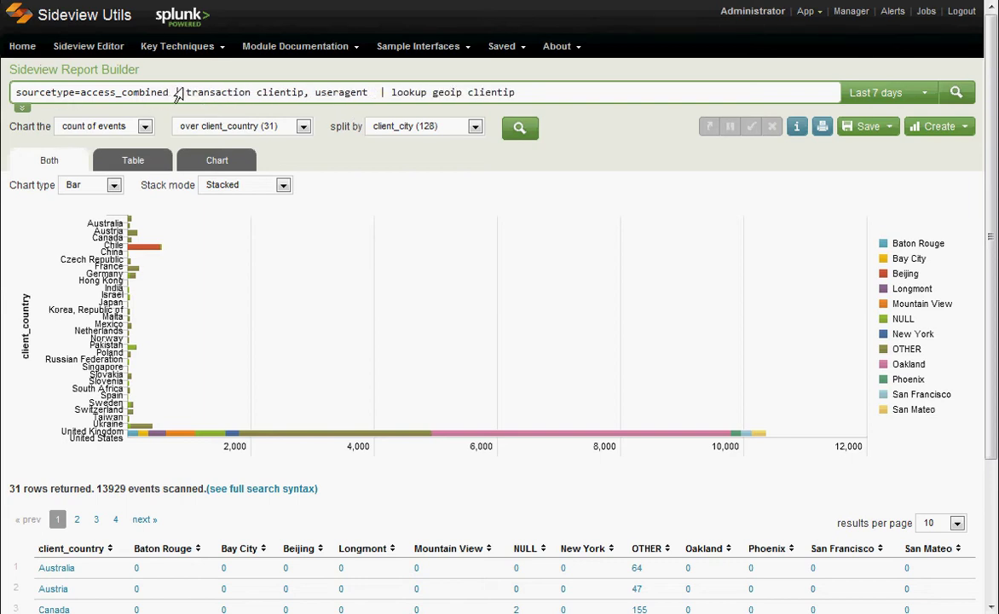
pyautogui.moveTo(151, 92); pyautogui.dragTo(4, 98)
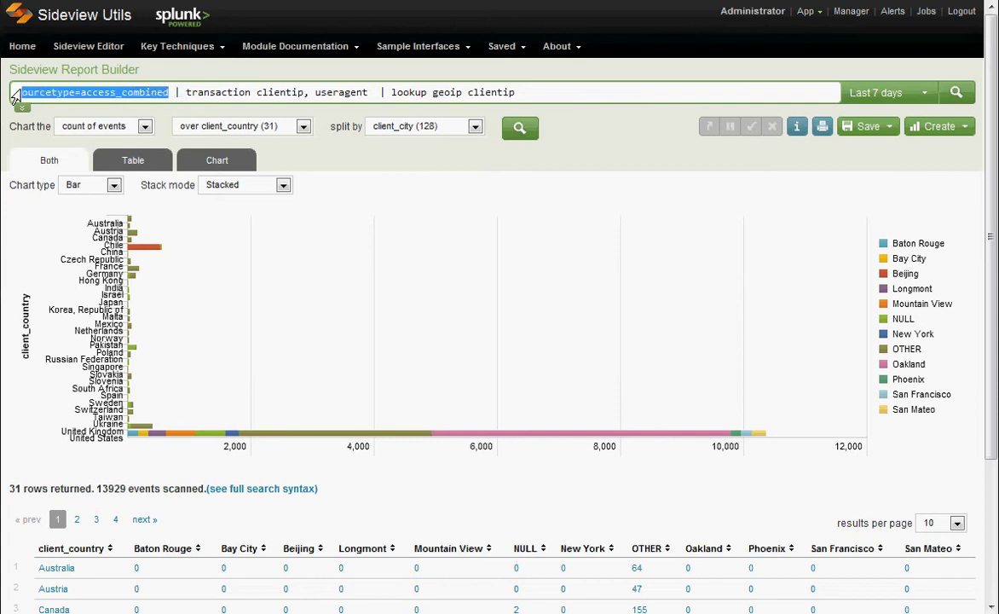
pyautogui.click(182, 93)
# Remove the extra space after useragent and set the time range to Last 24 hours
pyautogui.click(212, 93)
pyautogui.doubleClick(274, 92)
pyautogui.doubleClick(331, 94)
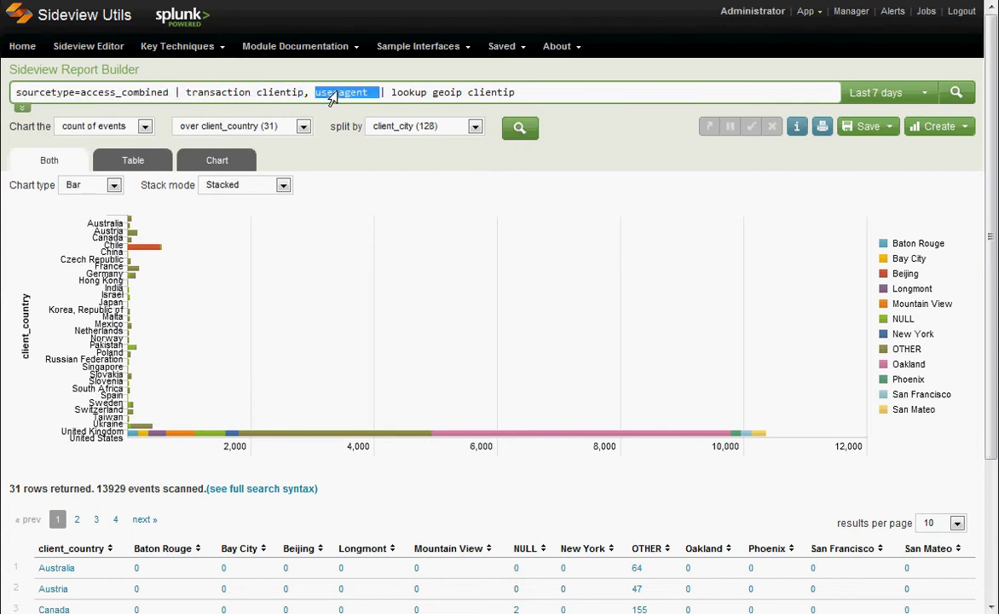
pyautogui.click(340, 94)
pyautogui.click(374, 96)
pyautogui.press('BackSpace')
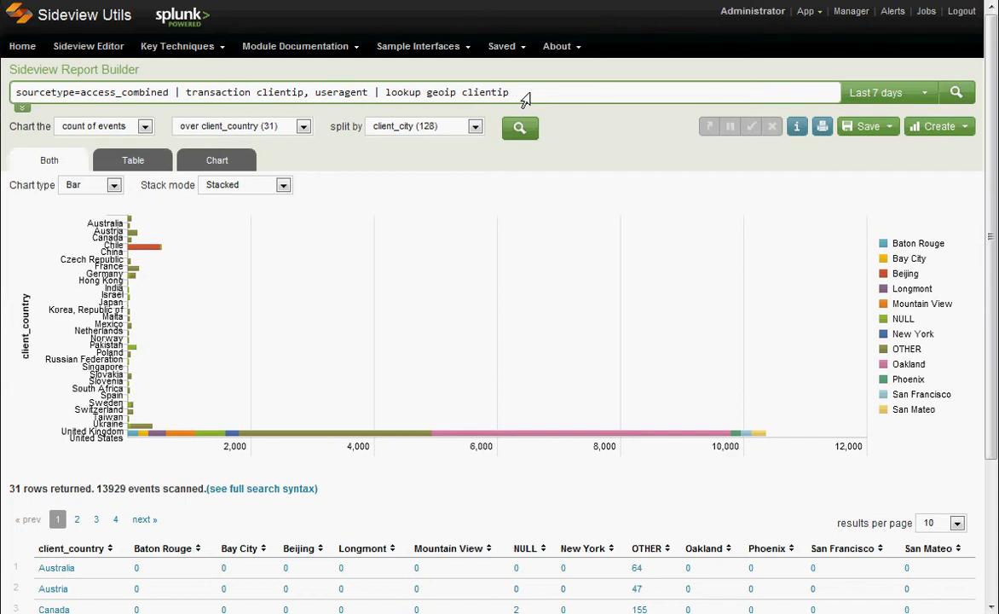
pyautogui.click(526, 100)
pyautogui.click(886, 92)
pyautogui.click(886, 181)
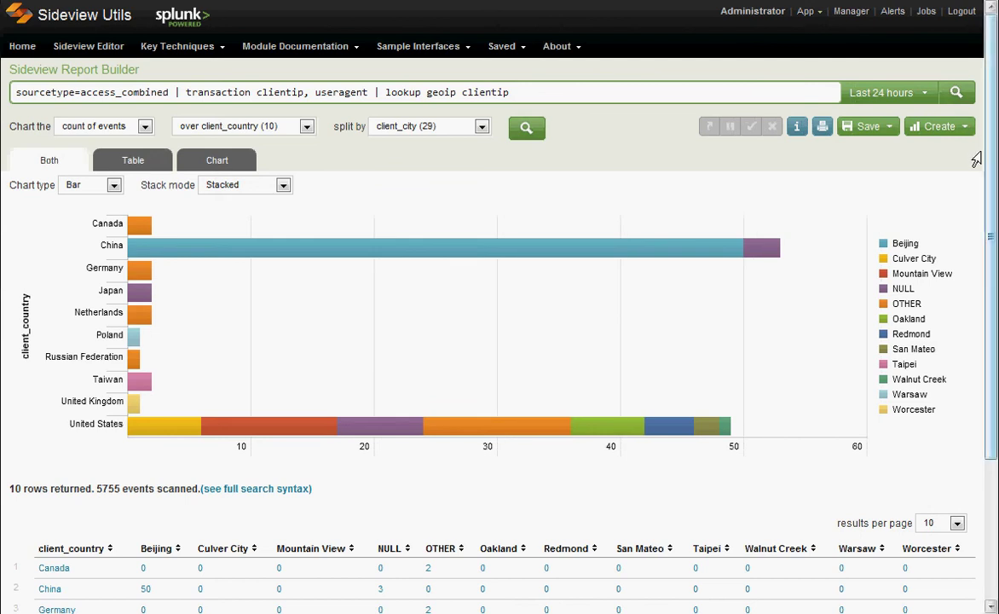
pyautogui.click(120, 129)
pyautogui.click(132, 128)
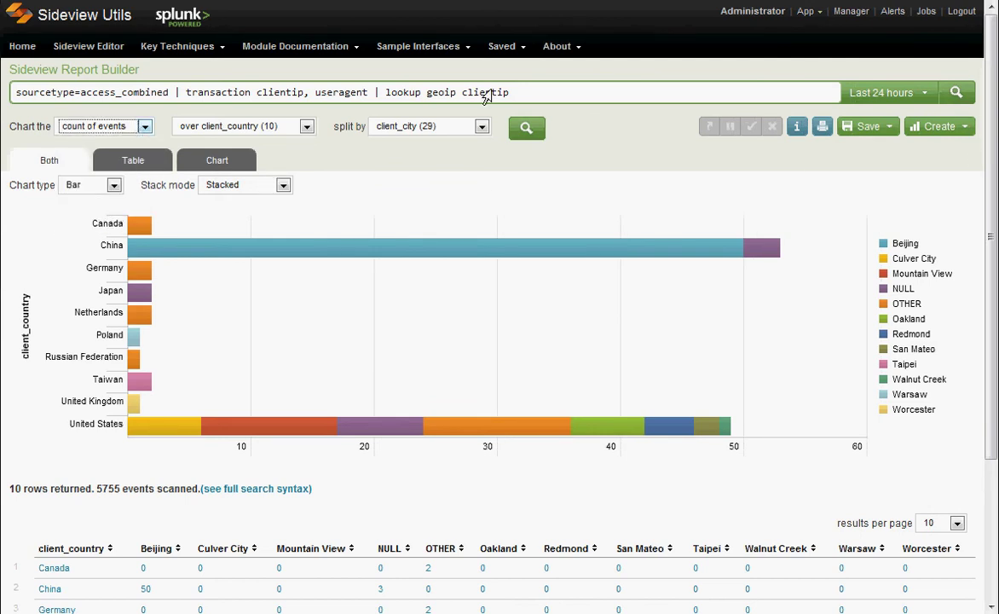
pyautogui.click(565, 93)
pyautogui.write('p')
pyautogui.moveTo(550, 256)
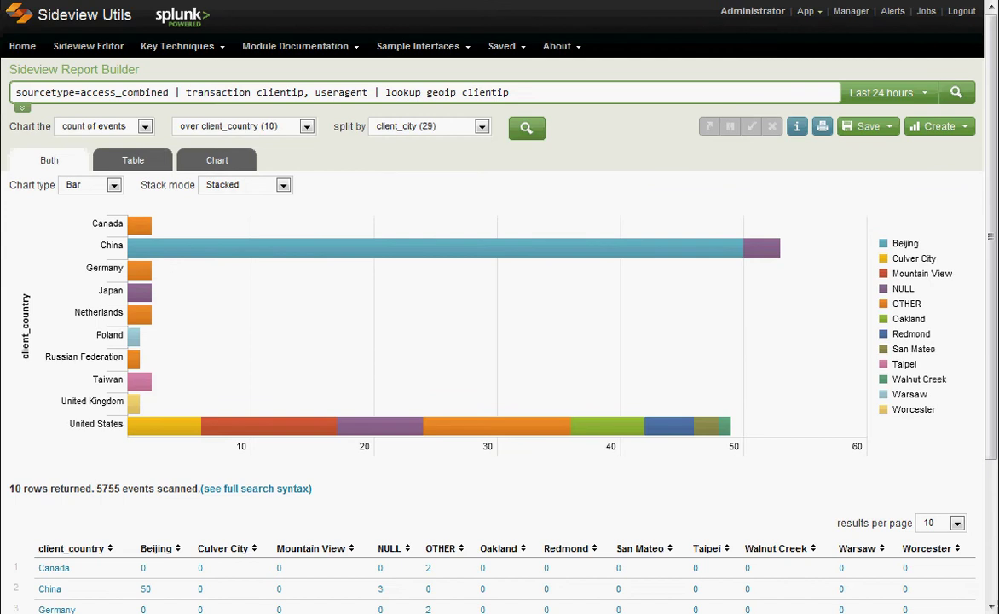
# Append '| eval first_referer=mvindex(referer_domain,-1)' to the search and rerun it
pyautogui.click(561, 100)
pyautogui.write('| eval first_referer=mvindex(referer_domain,-1)')
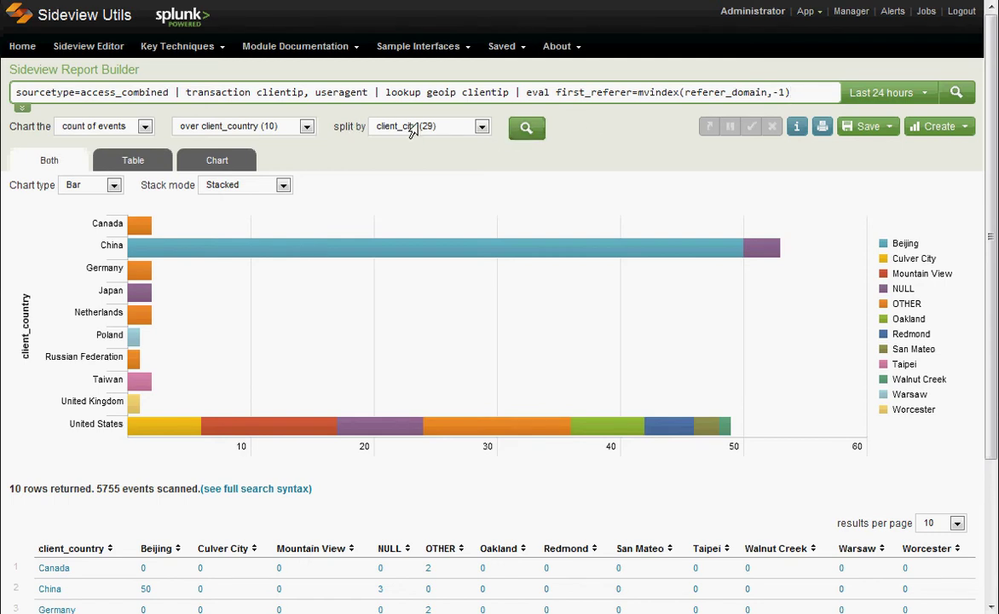
pyautogui.click(472, 126)
pyautogui.scroll(-5, 420, 306)
pyautogui.scroll(-10, 419, 307)
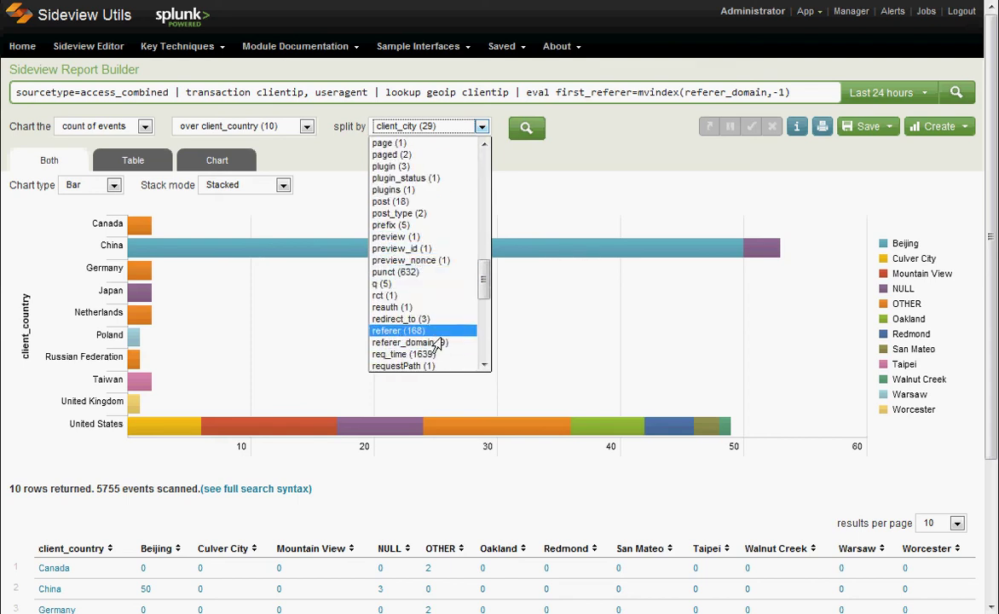
pyautogui.click(792, 94)
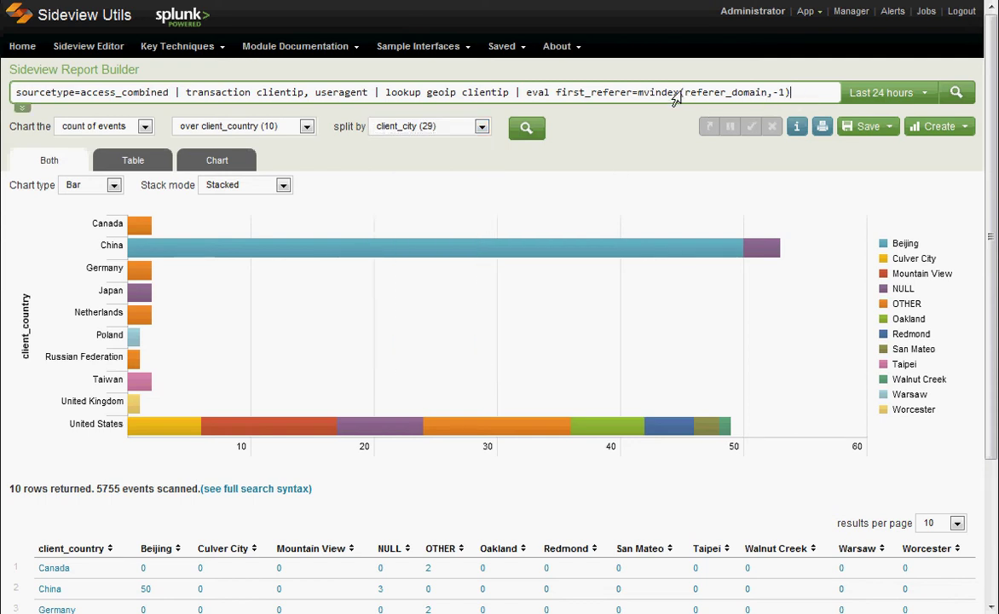
pyautogui.moveTo(685, 94); pyautogui.dragTo(765, 97)
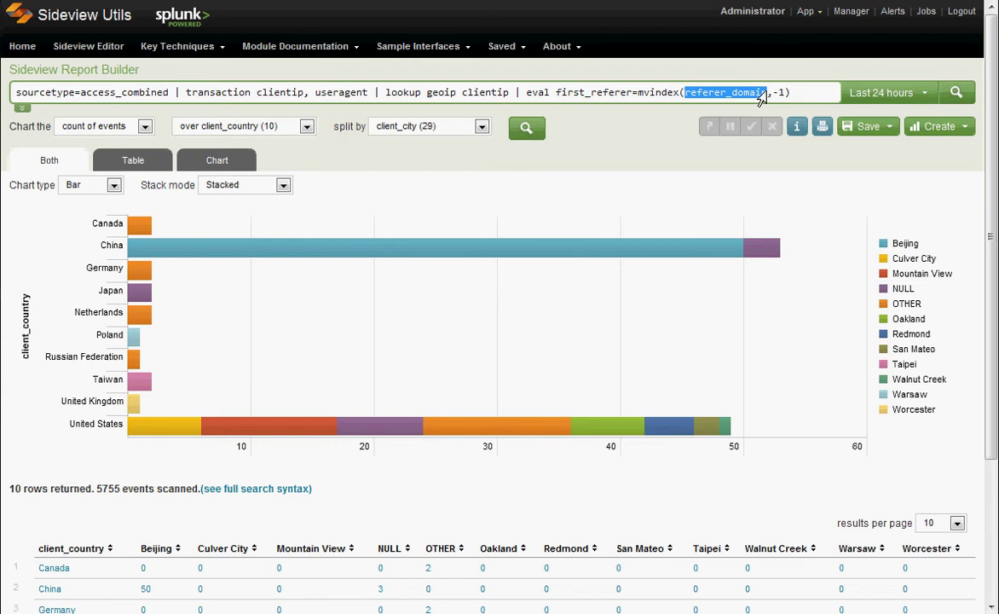
pyautogui.click(791, 93)
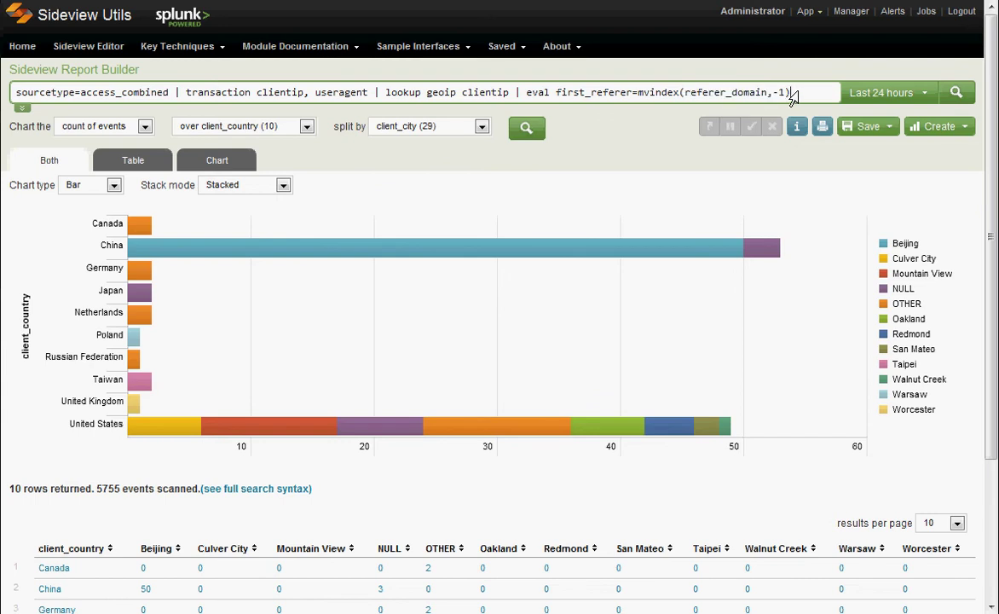
pyautogui.click(955, 94)
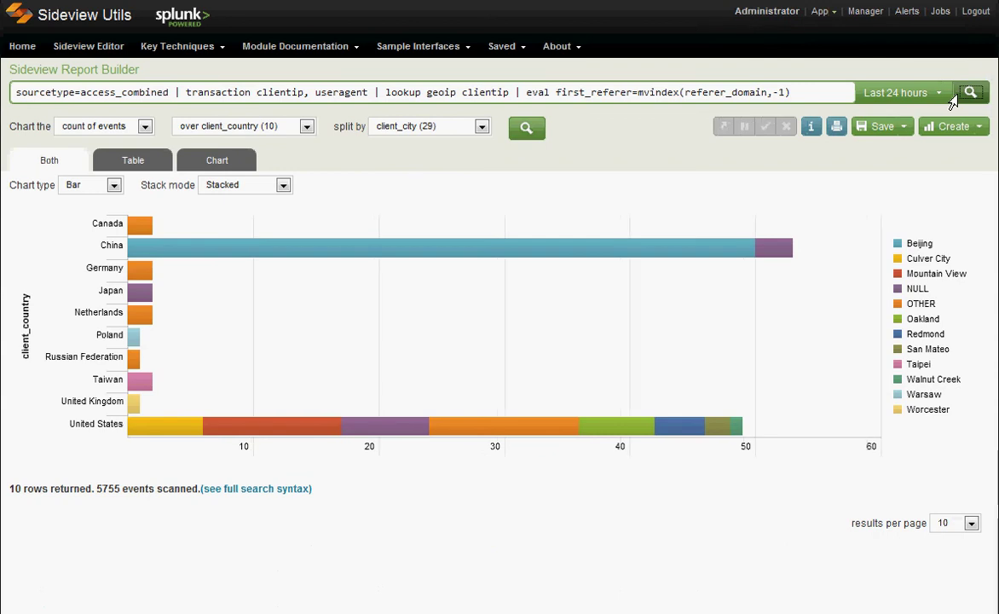
# Chart events over first_referer, split by client_country
pyautogui.click(269, 132)
pyautogui.scroll(-7, 243, 238)
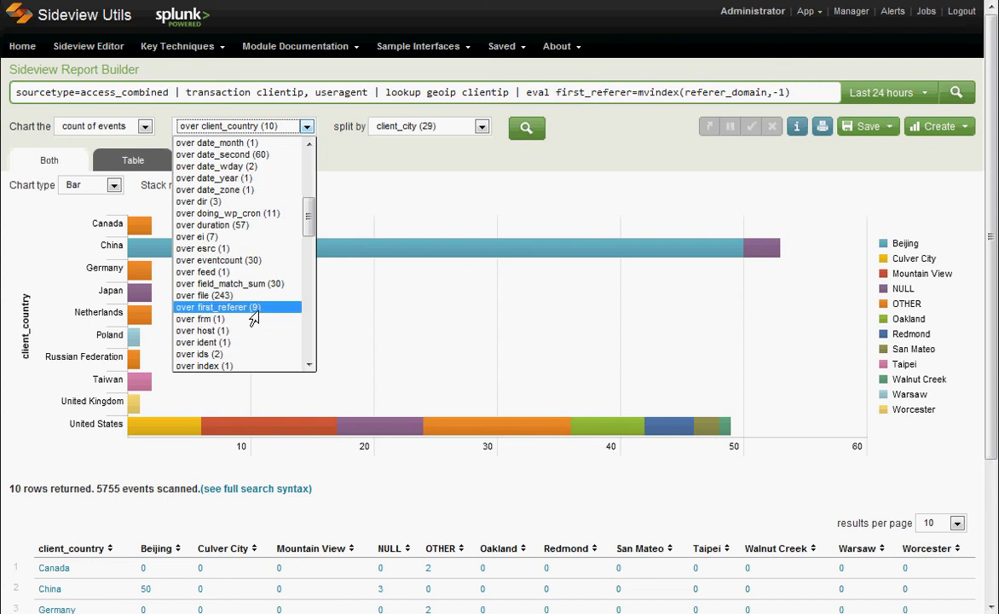
pyautogui.click(252, 309)
pyautogui.click(455, 129)
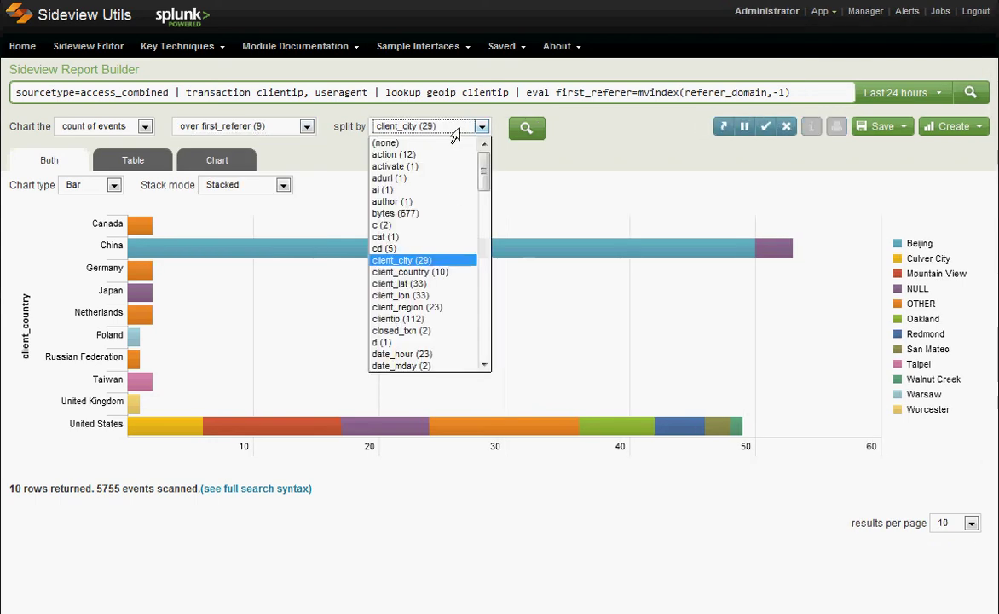
pyautogui.click(416, 271)
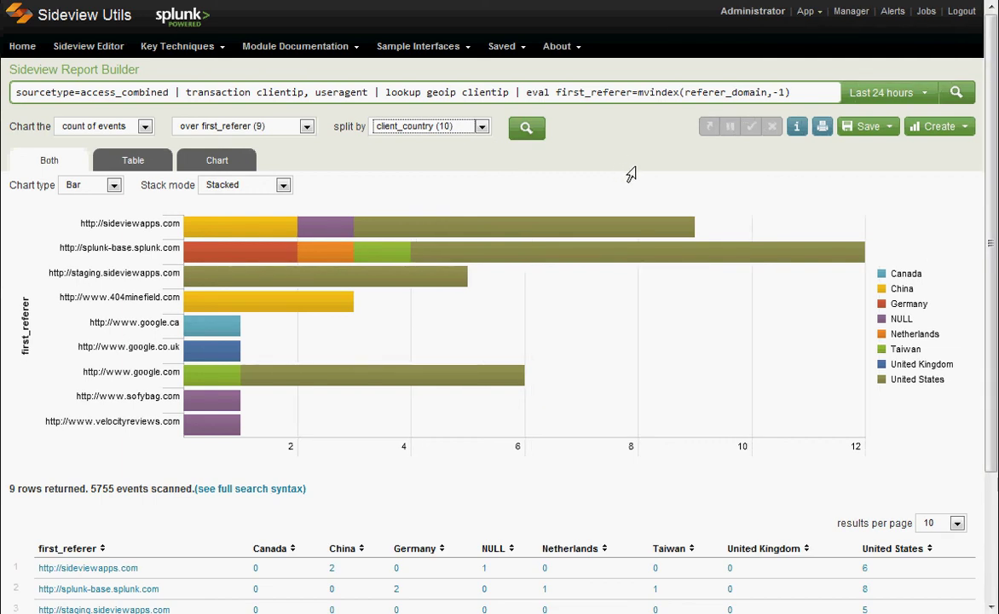
# Append '| search first_referer="*splunk*"' to the query and rerun the search
pyautogui.moveTo(250, 232)
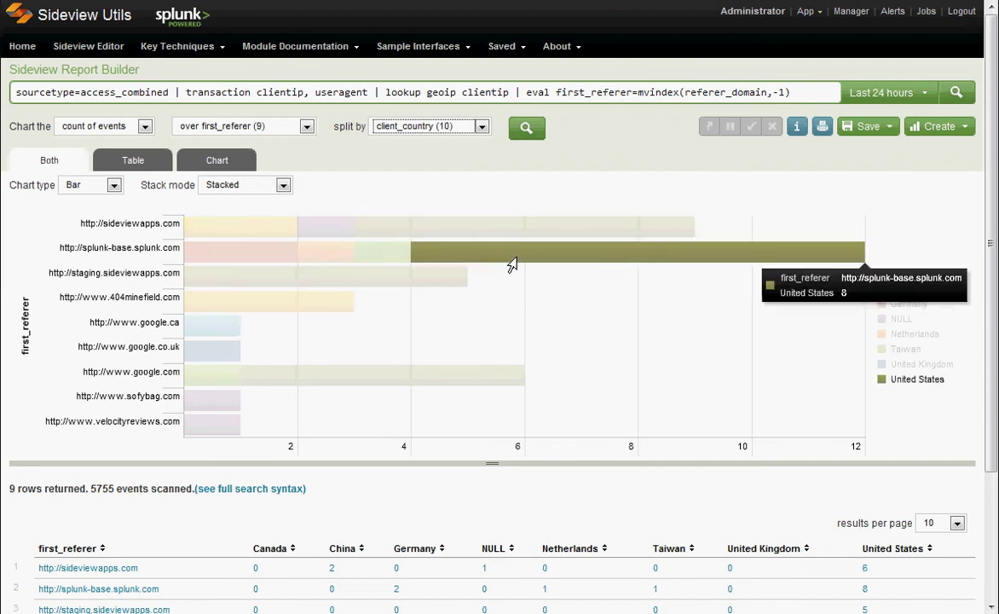
pyautogui.moveTo(403, 283)
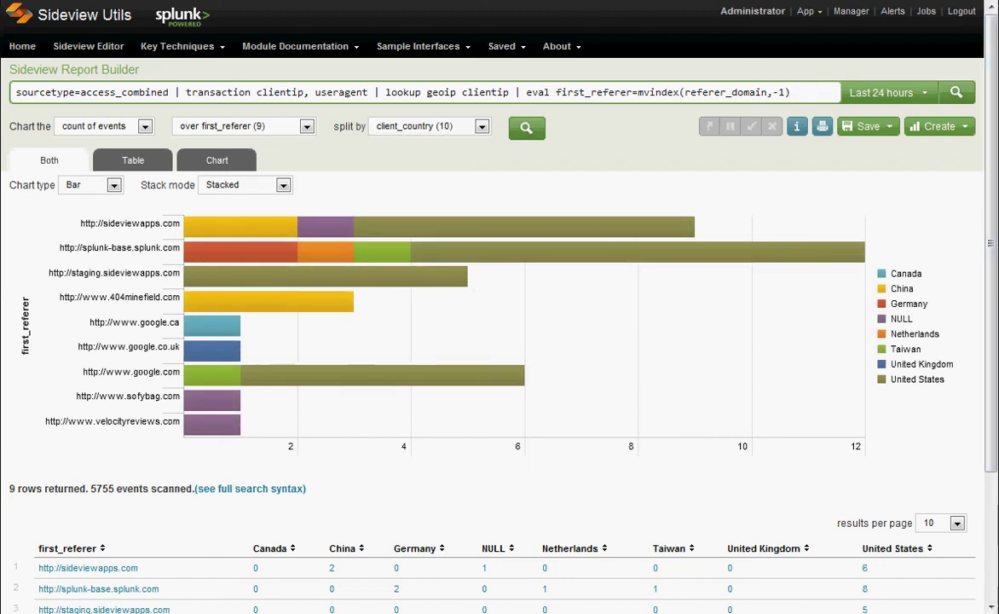
pyautogui.click(768, 92)
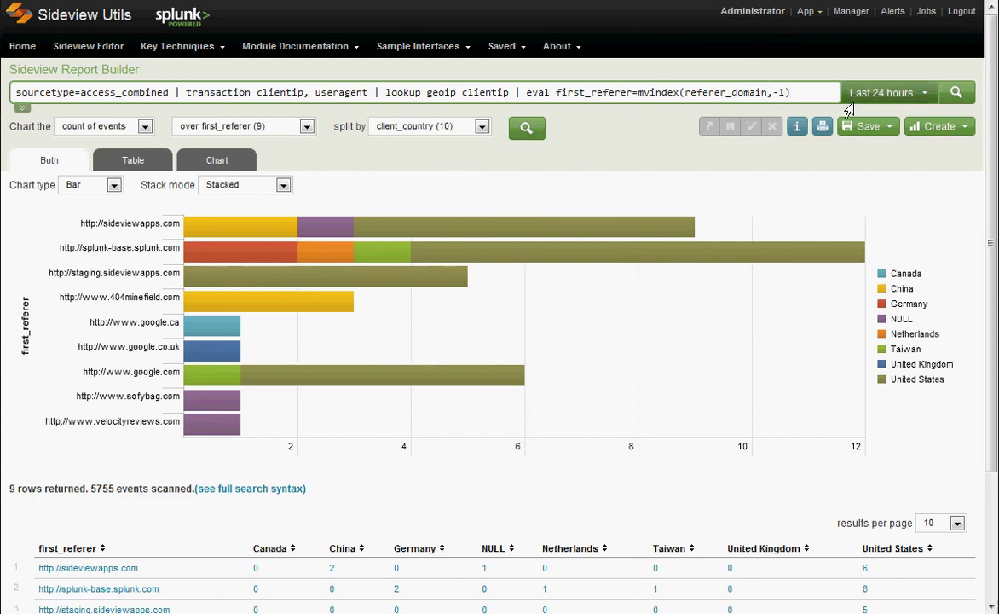
pyautogui.write('search first_referer="*splunk*"')
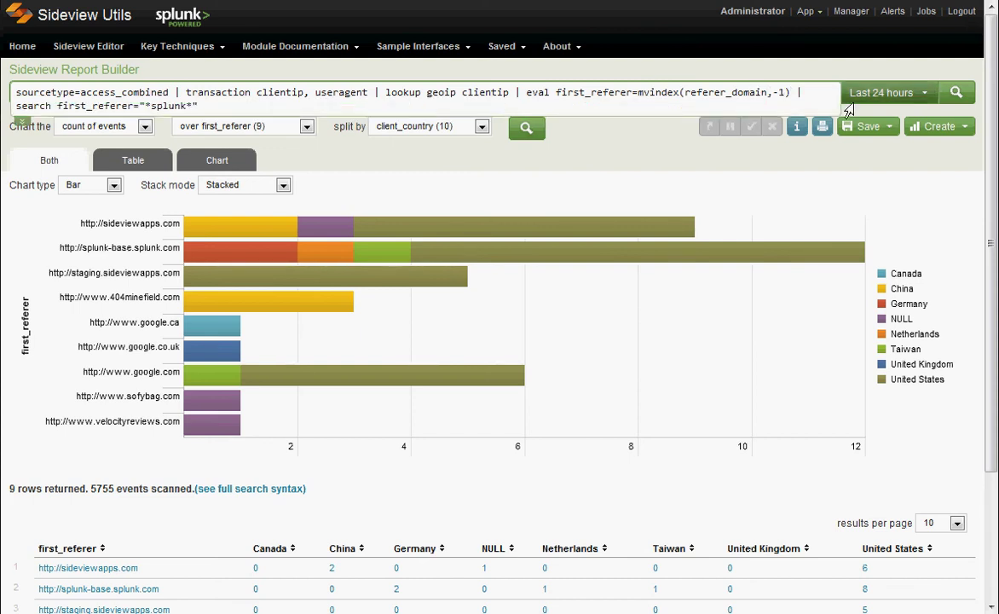
pyautogui.click(950, 97)
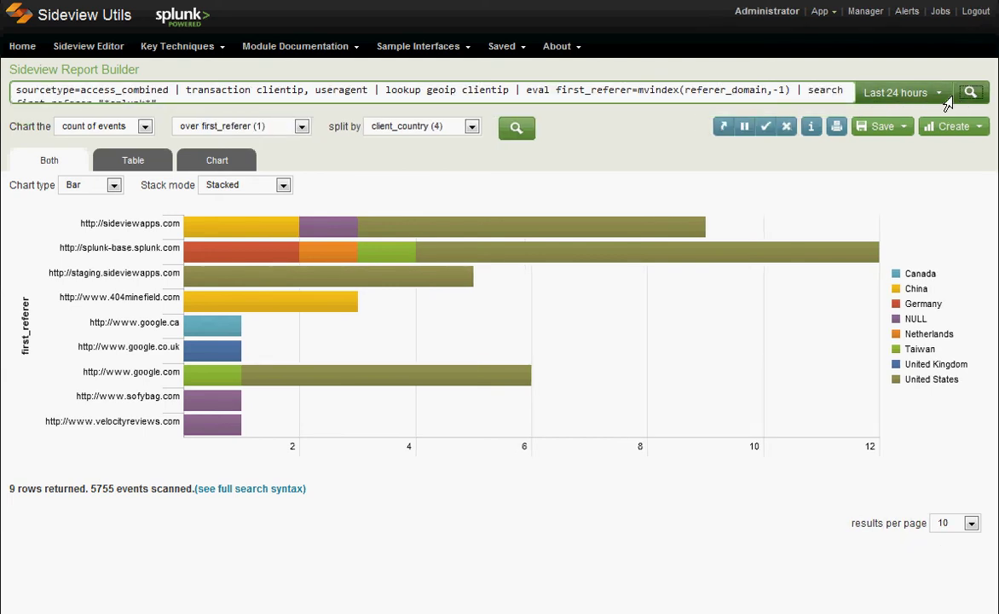
# Widen the time range to Last 7 days and inspect the splunk referer chart
pyautogui.click(903, 93)
pyautogui.click(897, 199)
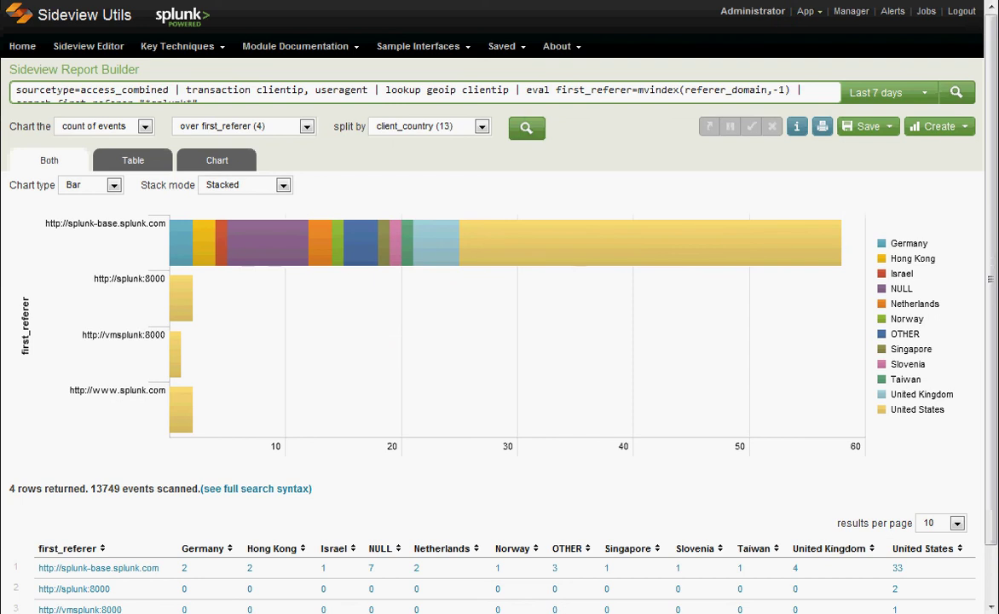
pyautogui.moveTo(626, 252)
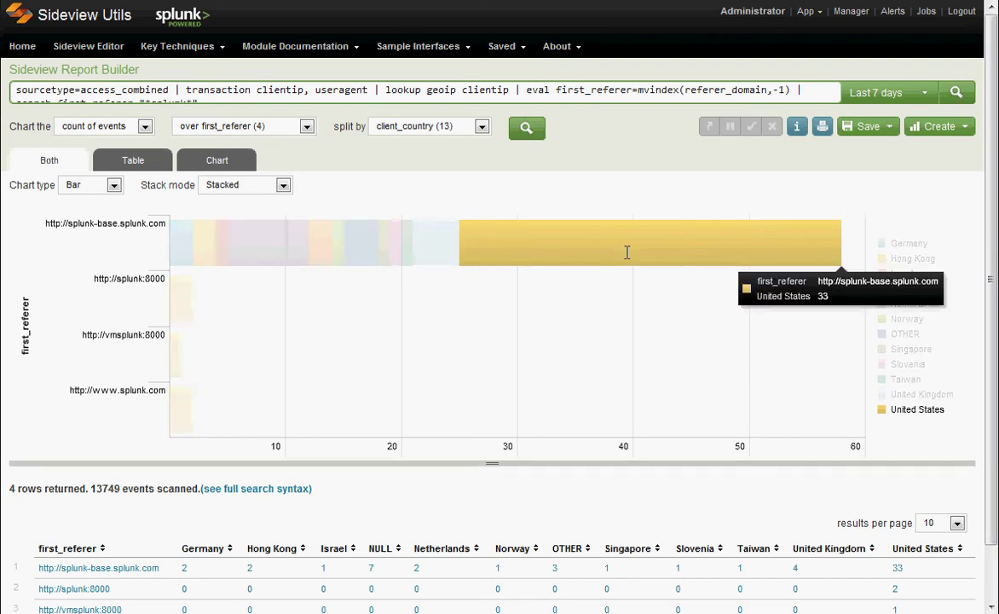
pyautogui.moveTo(408, 247)
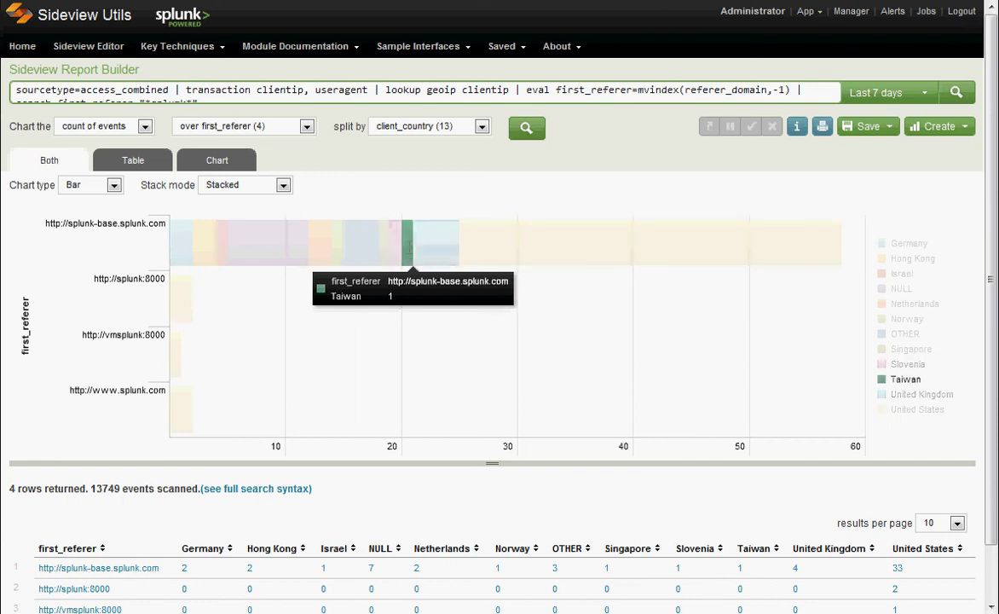
# Drill into the OTHER countries of splunk-base.splunk.com and expand the resulting query
pyautogui.click(362, 242)
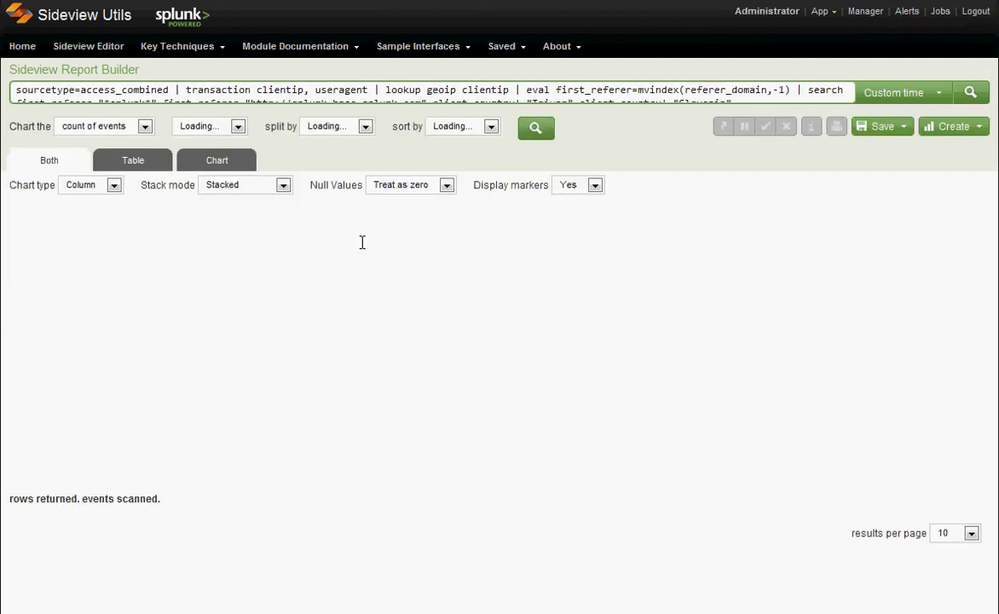
pyautogui.click(729, 86)
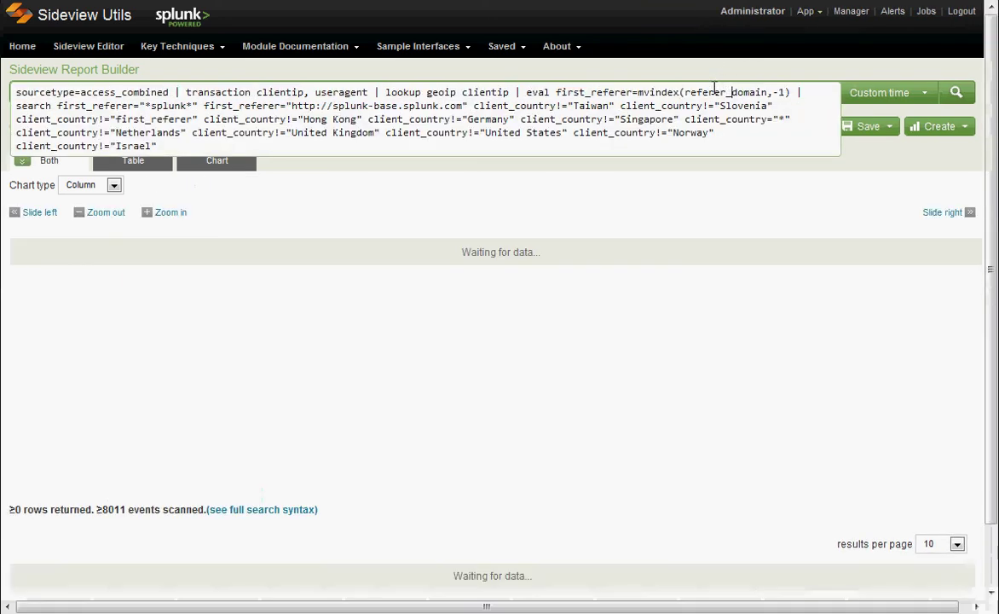
pyautogui.moveTo(199, 106); pyautogui.dragTo(57, 105)
pyautogui.click(181, 111)
# Review the splunk-base referer and excluded-country filters, then collapse the query to one line
pyautogui.moveTo(203, 106); pyautogui.dragTo(470, 106)
pyautogui.click(444, 96)
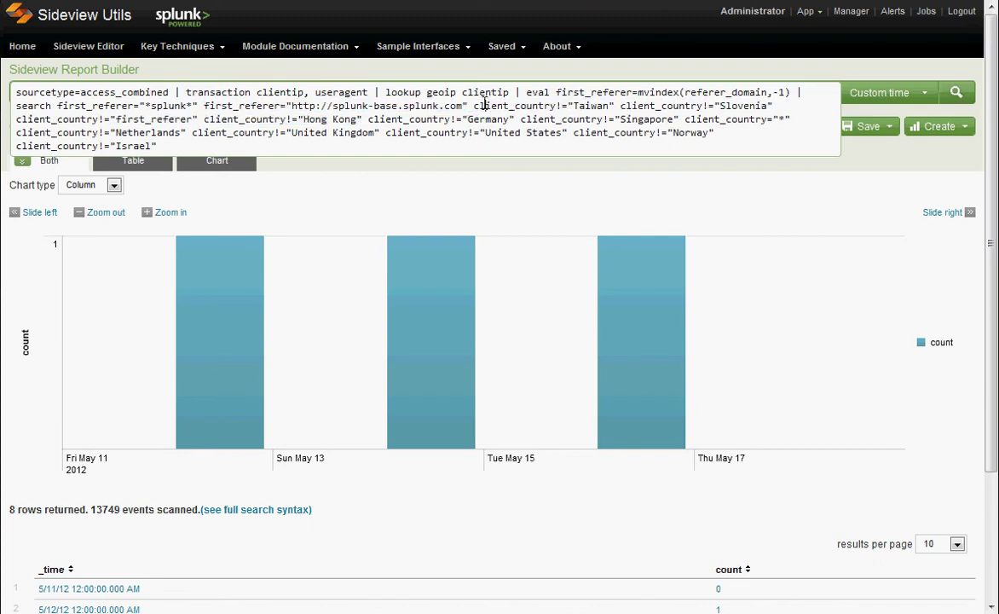
pyautogui.moveTo(228, 106); pyautogui.dragTo(204, 106)
pyautogui.click(260, 106)
pyautogui.moveTo(278, 106); pyautogui.dragTo(286, 106)
pyautogui.moveTo(473, 110); pyautogui.dragTo(737, 133)
pyautogui.click(737, 132)
pyautogui.click(907, 151)
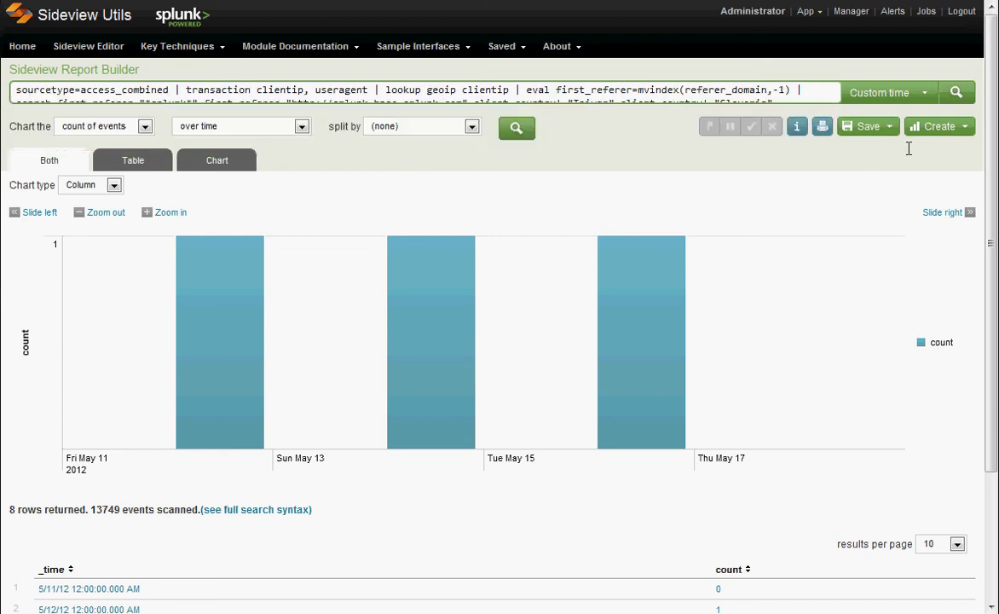
# Chart the drilled-down events over client_country (3 values), then expand and collapse the query
pyautogui.click(276, 128)
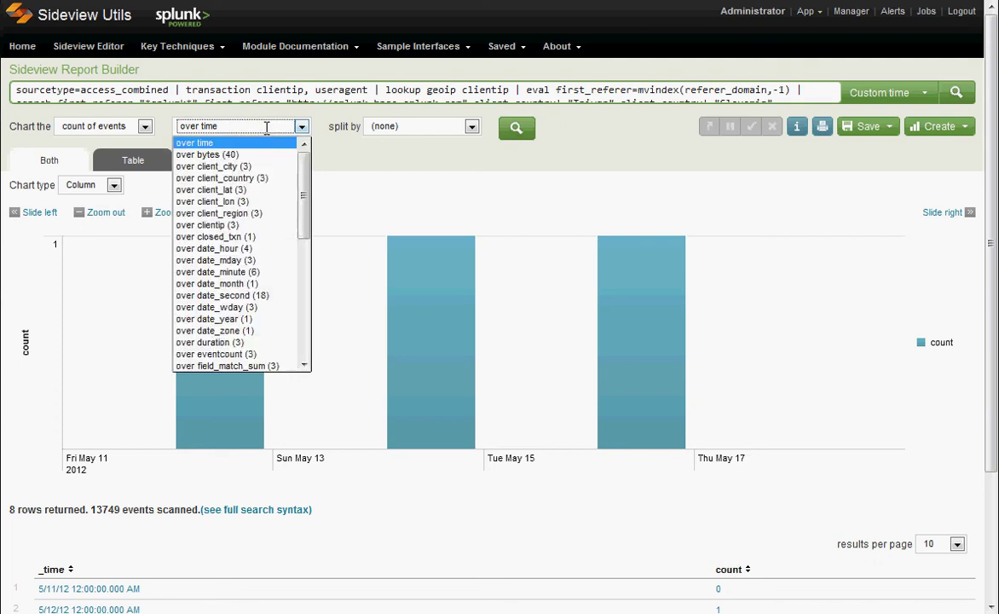
pyautogui.click(256, 177)
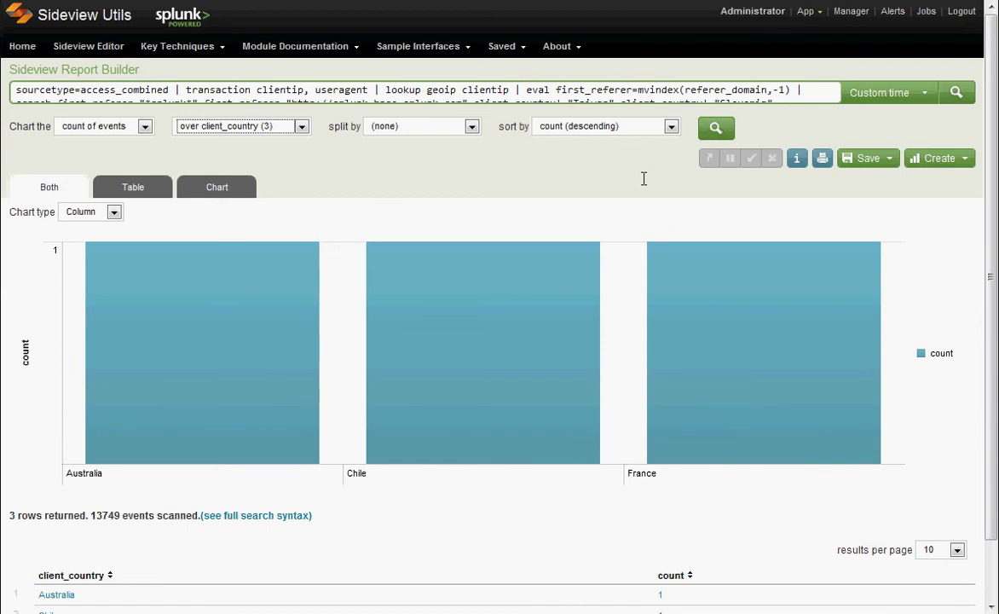
pyautogui.click(524, 89)
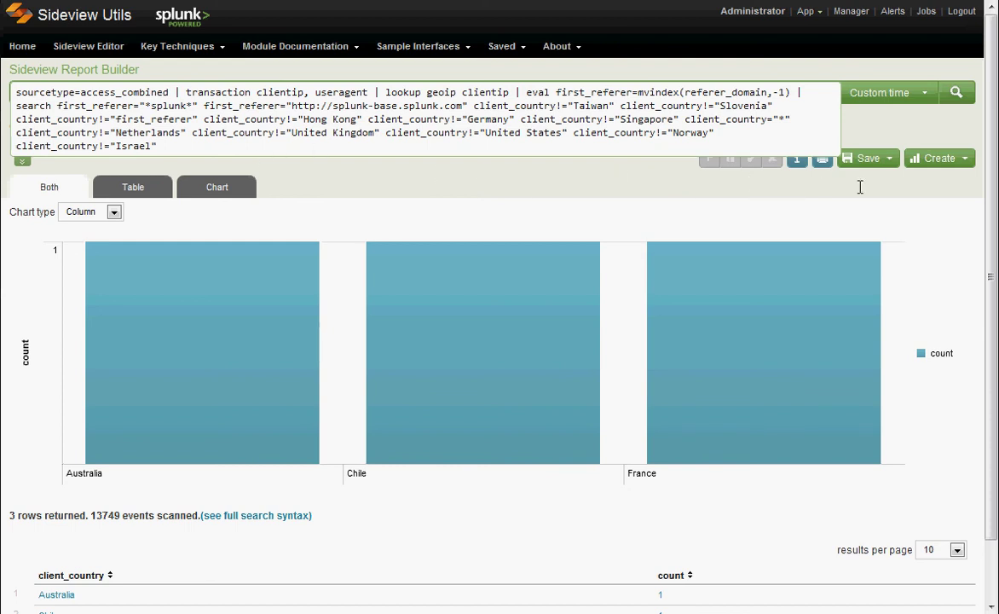
pyautogui.click(908, 126)
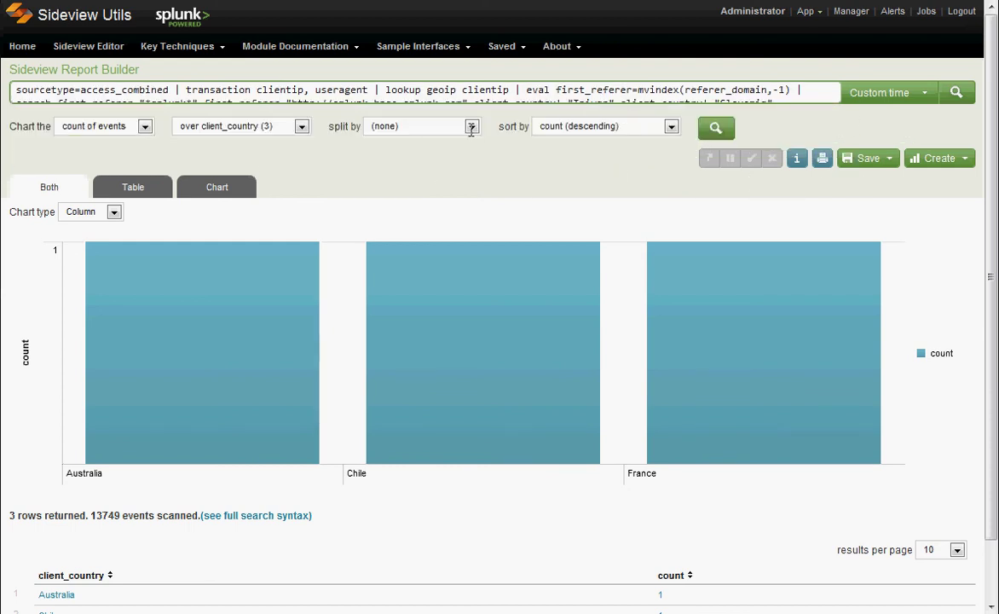